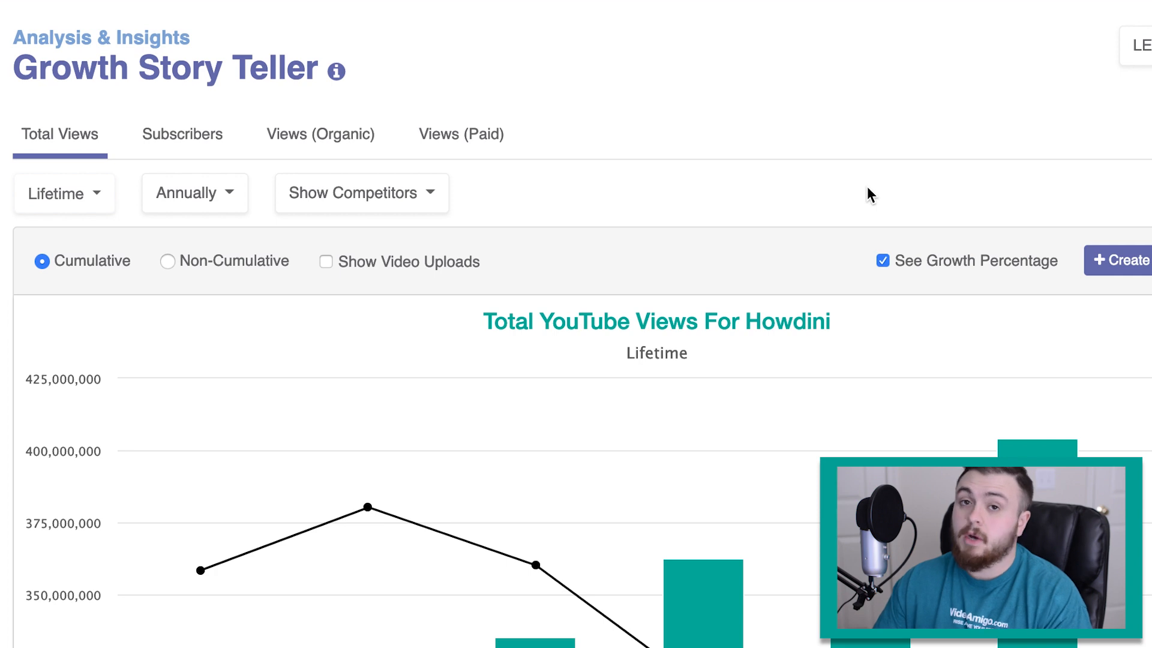
# Examine the lifetime annual total views chart for Howdini, its date range and interval options, and the 2014 details
pyautogui.scroll(-1, 868, 188)
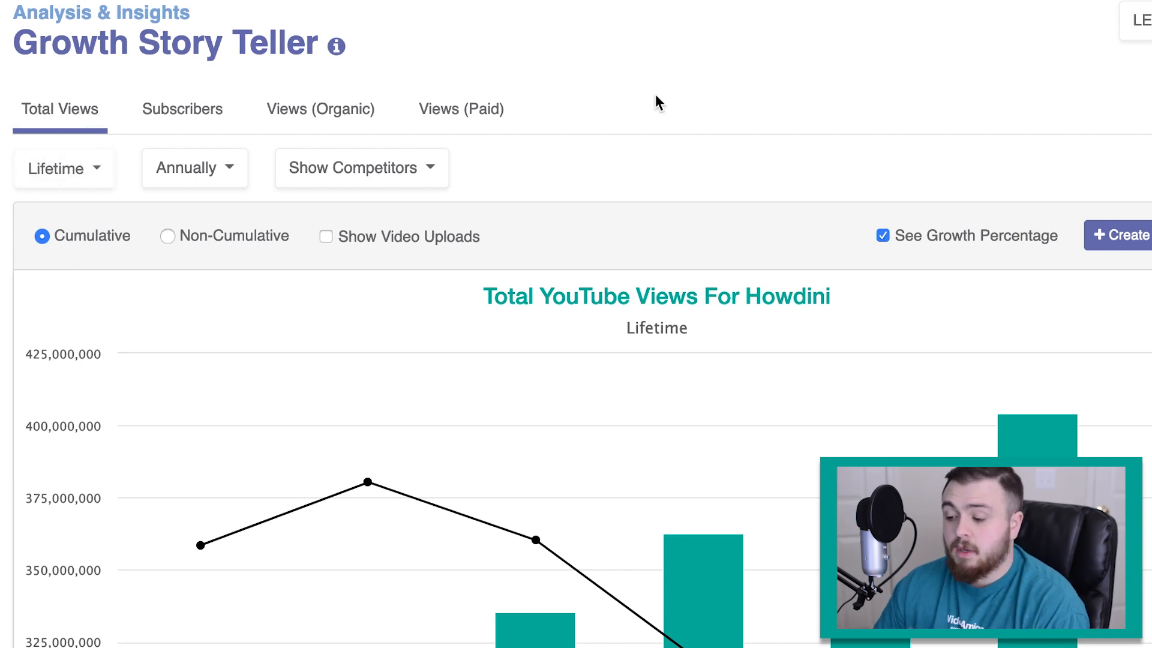
pyautogui.scroll(-1, 655, 95)
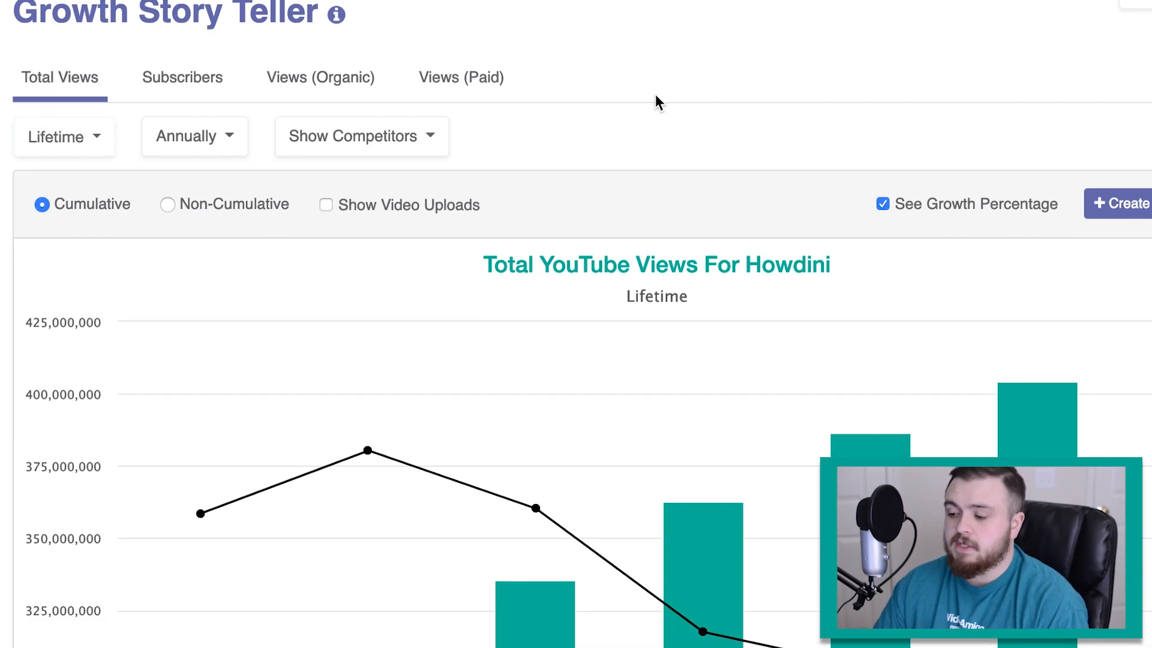
pyautogui.scroll(1, 344, 95)
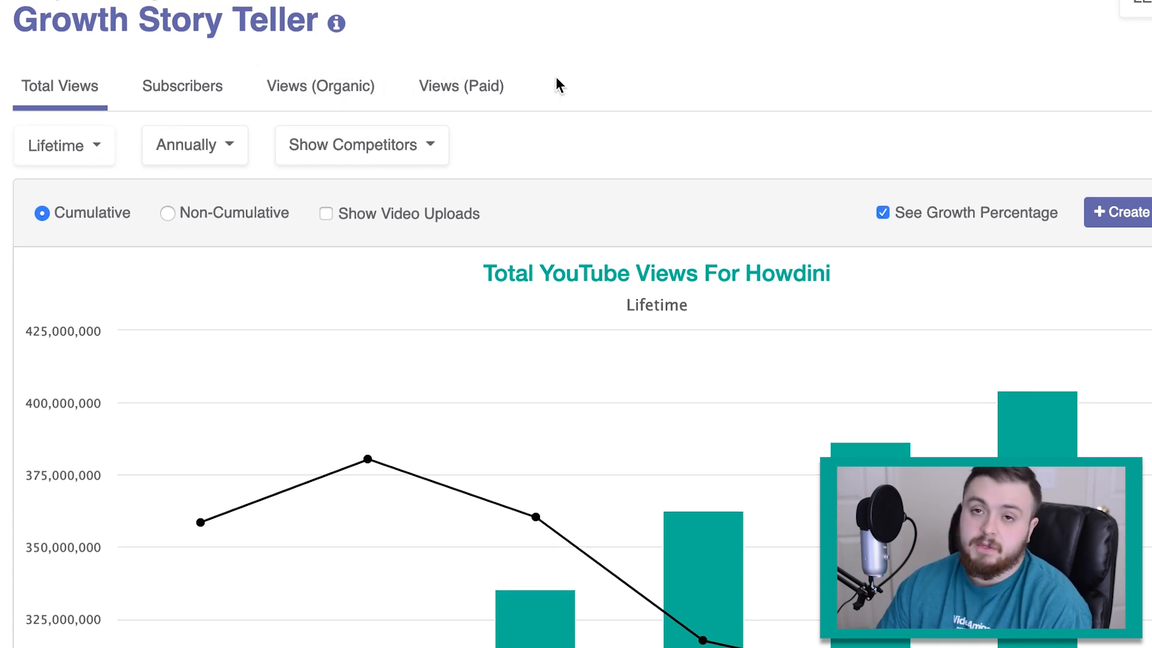
pyautogui.scroll(1, 336, 78)
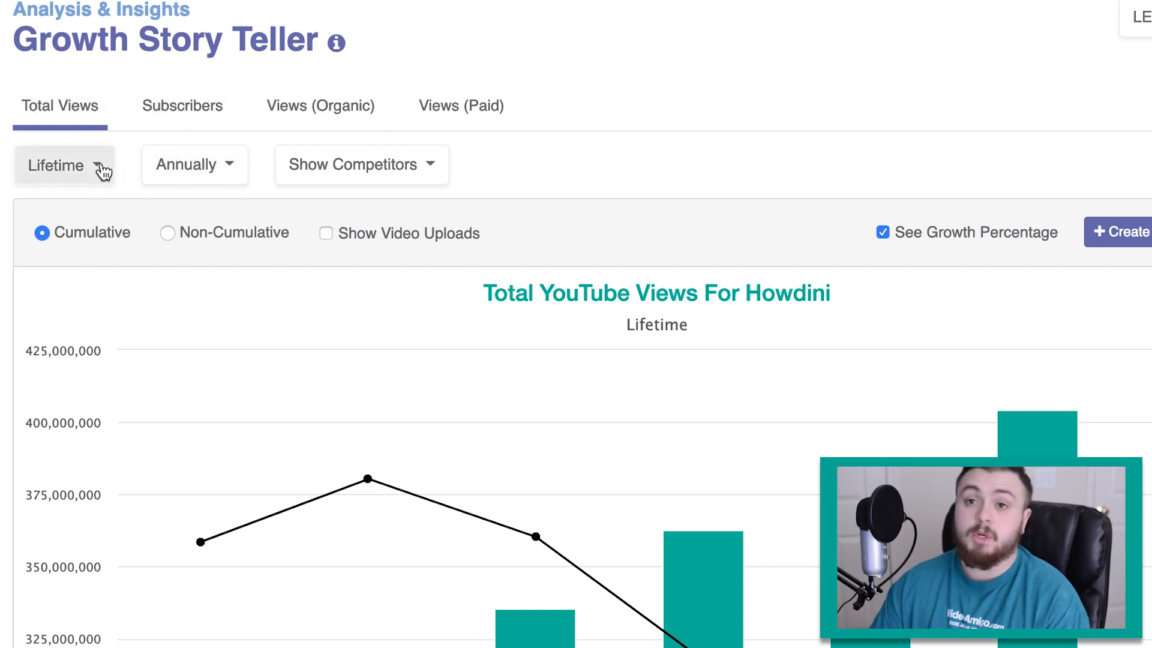
pyautogui.click(93, 180)
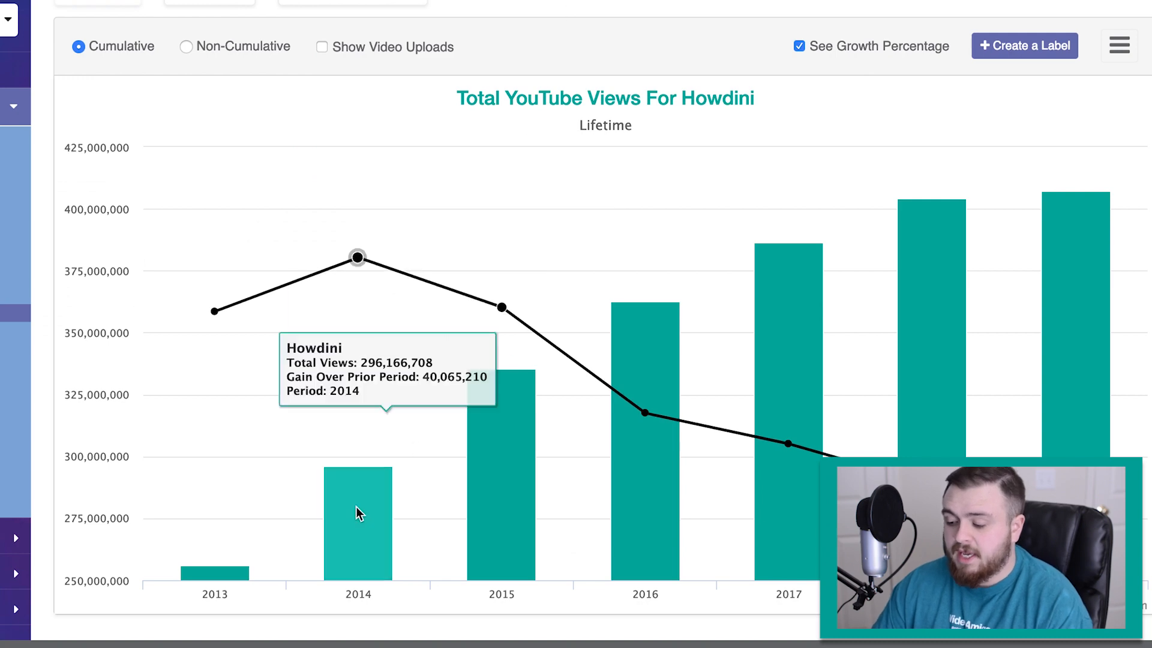
pyautogui.moveTo(347, 573)
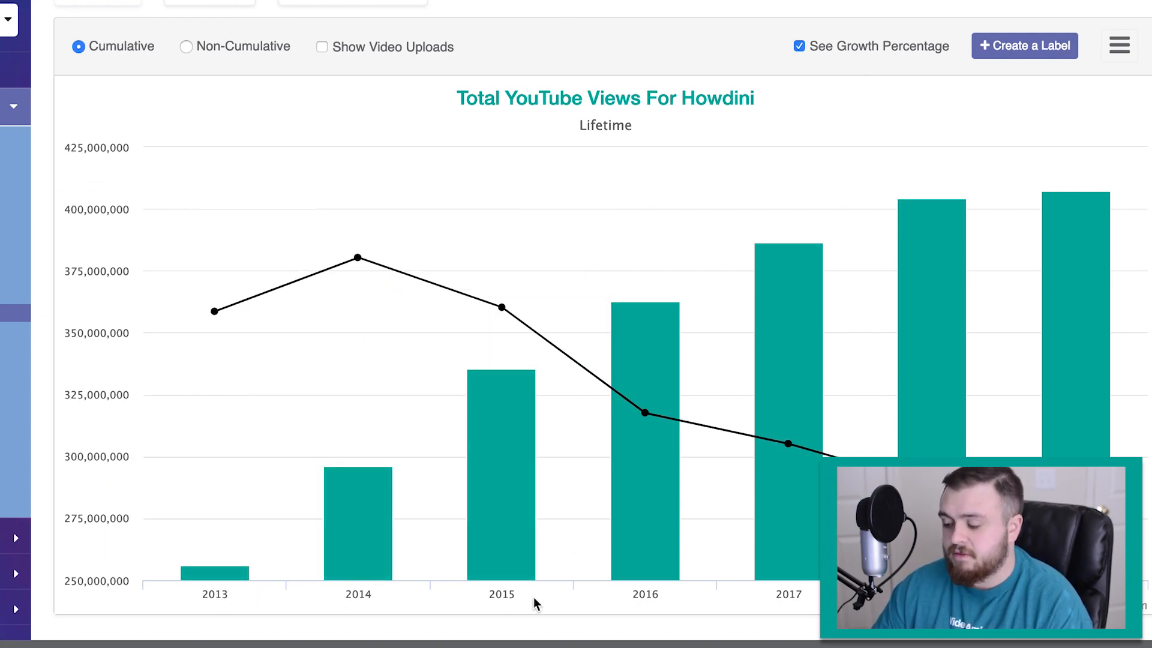
pyautogui.scroll(2, 468, 441)
pyautogui.scroll(-1, 412, 365)
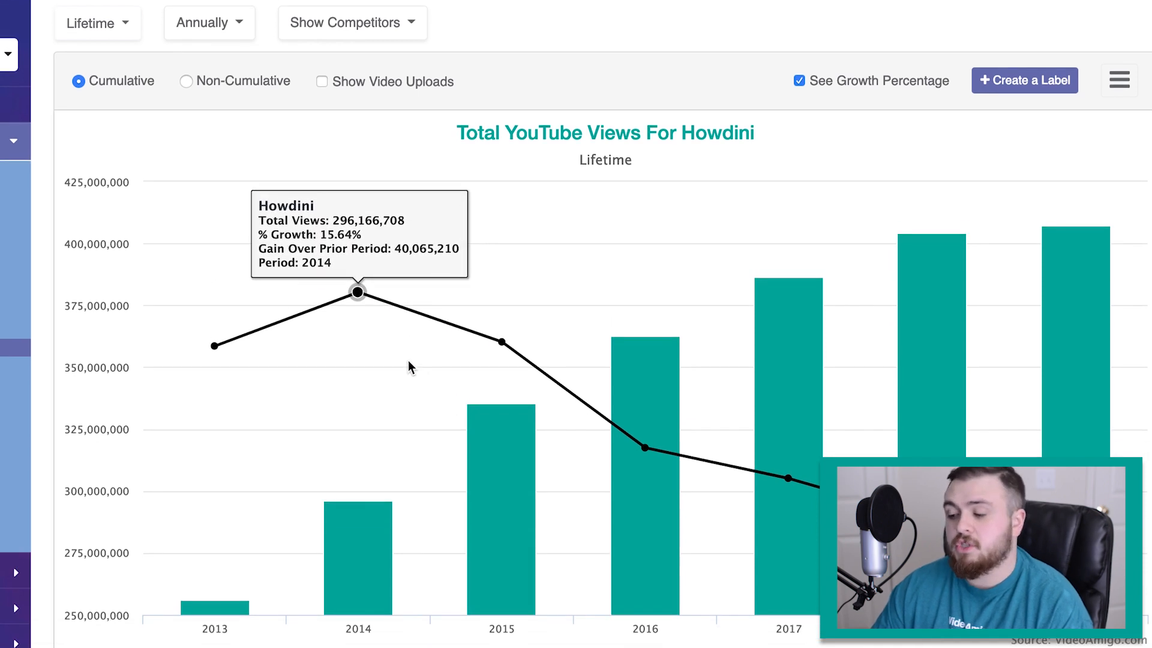
pyautogui.click(239, 25)
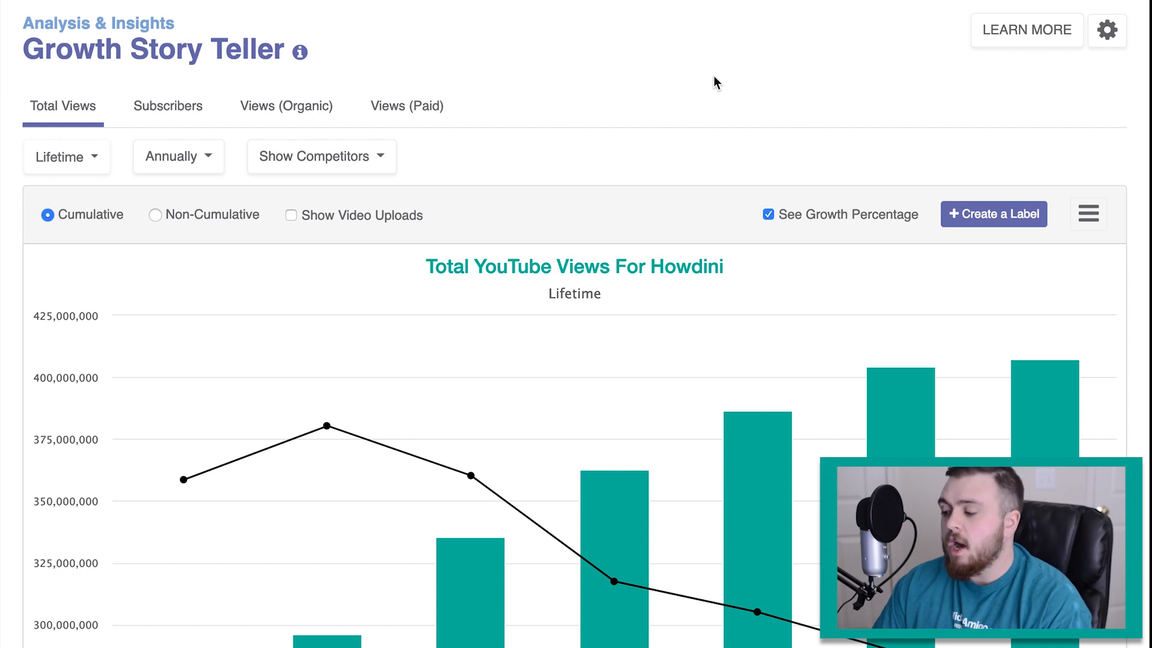
# Open the Narrow Competitive Set settings, search for the channel eHow and select it as a competitor
pyautogui.click(1116, 38)
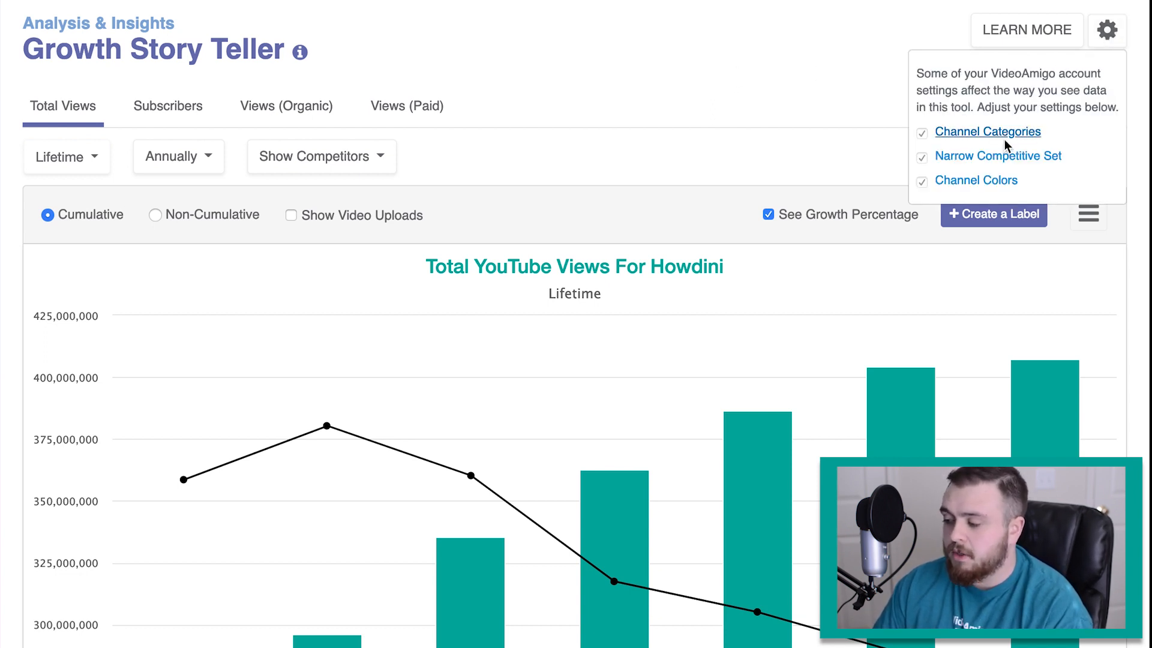
pyautogui.click(996, 157)
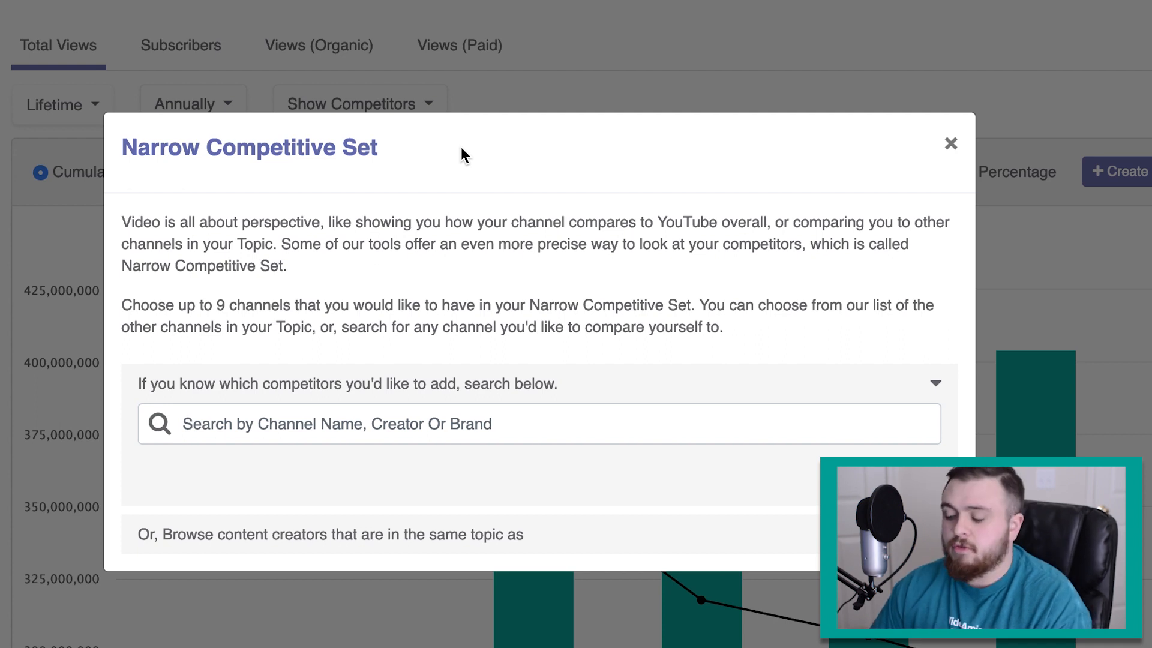
pyautogui.click(292, 414)
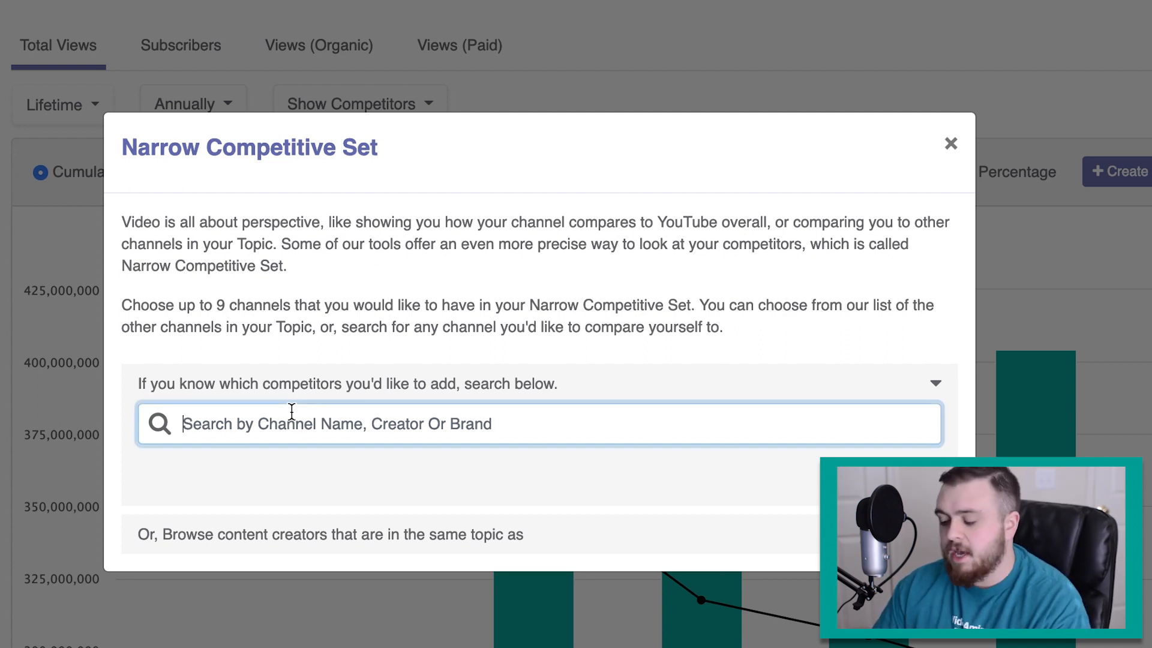
pyautogui.click(575, 217)
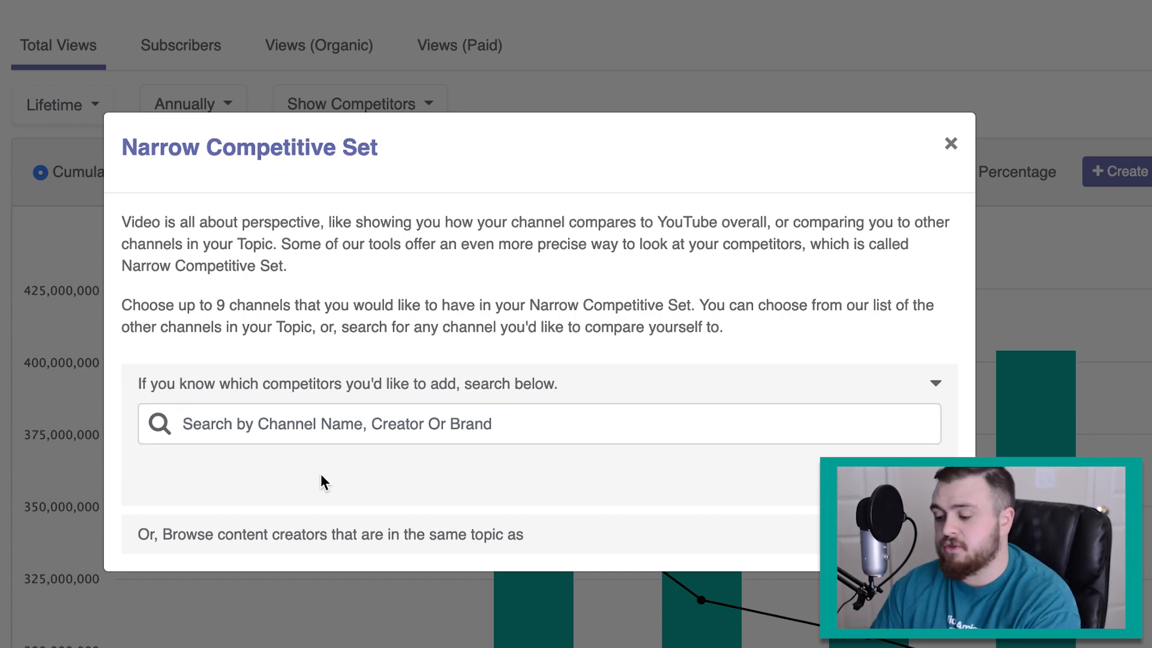
pyautogui.click(328, 427)
pyautogui.write('eHow')
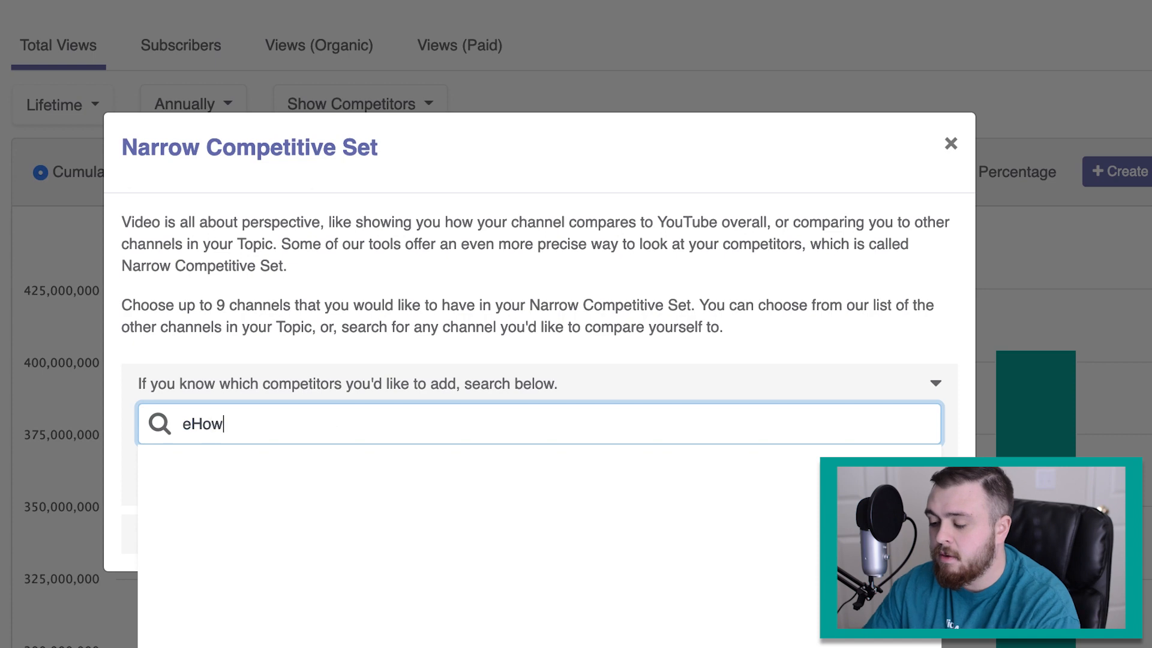
pyautogui.click(283, 503)
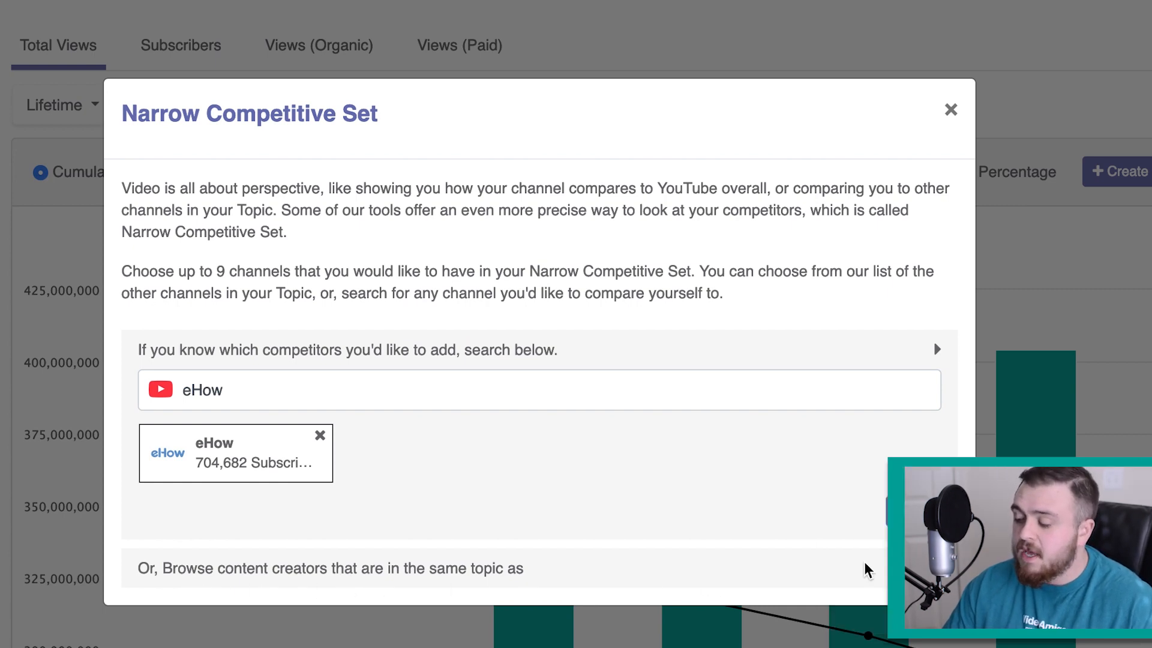
# Select Howcast from the creators in the same topic and add the chosen competitors to the Narrow Competitive Set
pyautogui.click(937, 570)
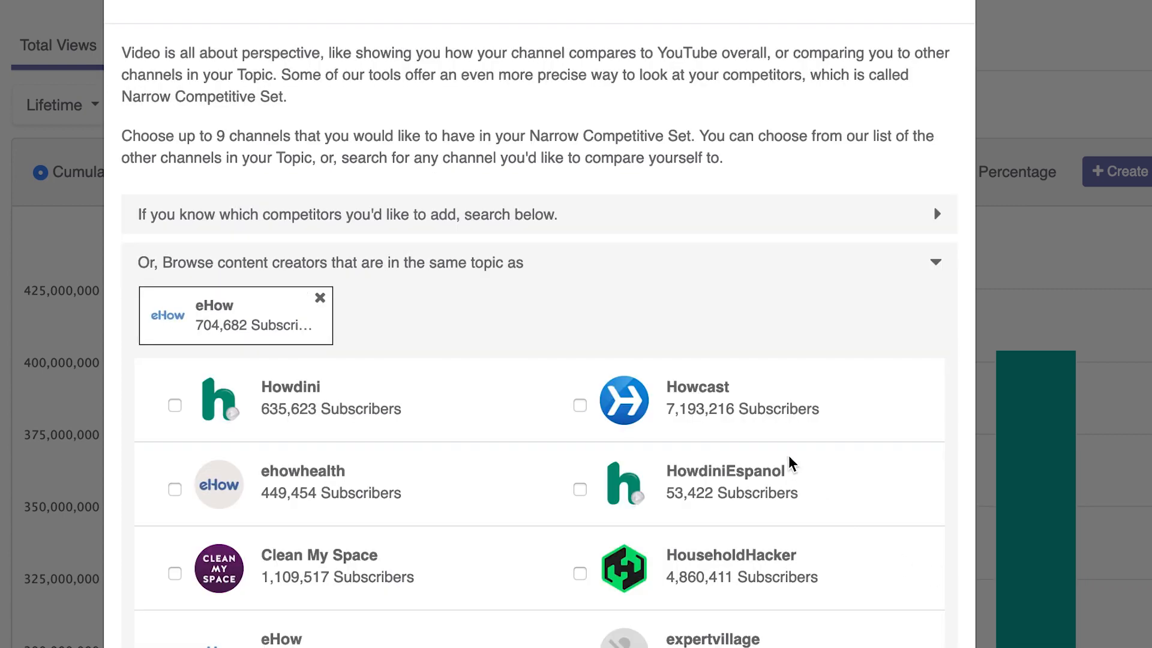
pyautogui.scroll(-3, 718, 465)
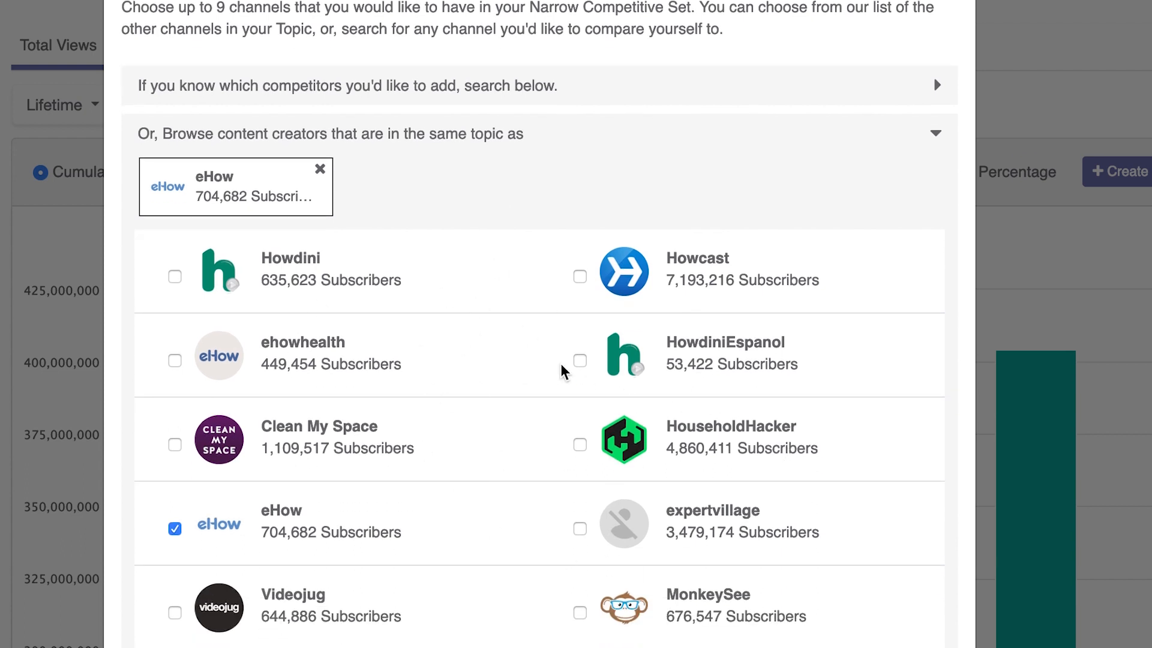
pyautogui.click(580, 277)
pyautogui.scroll(-2, 721, 480)
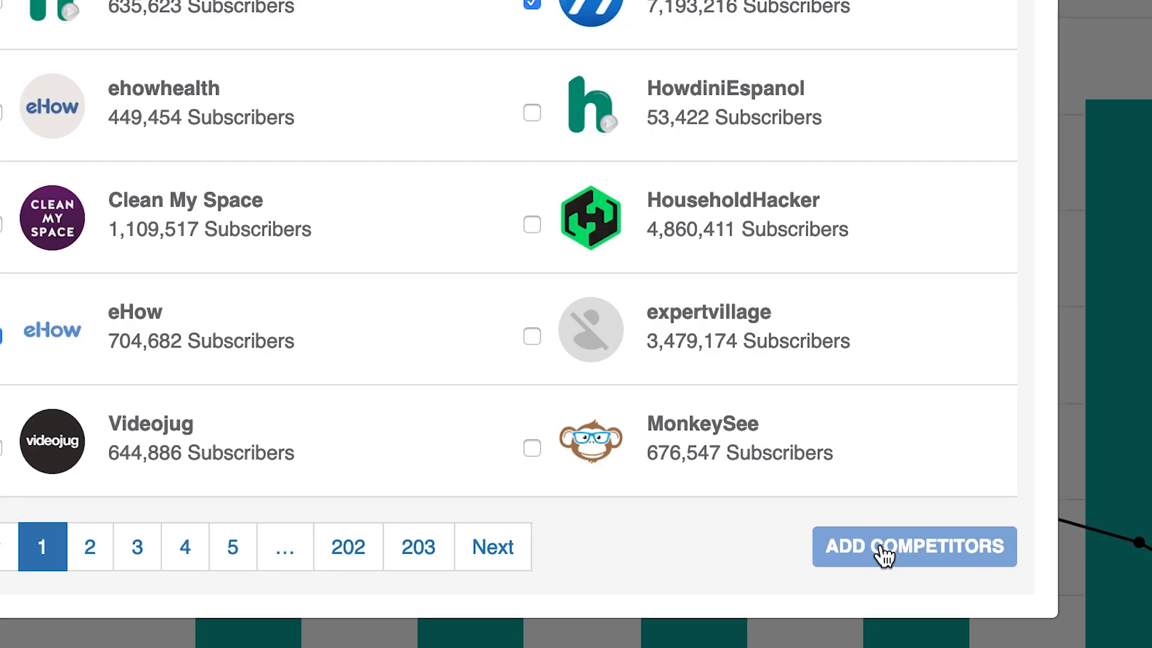
pyautogui.click(884, 555)
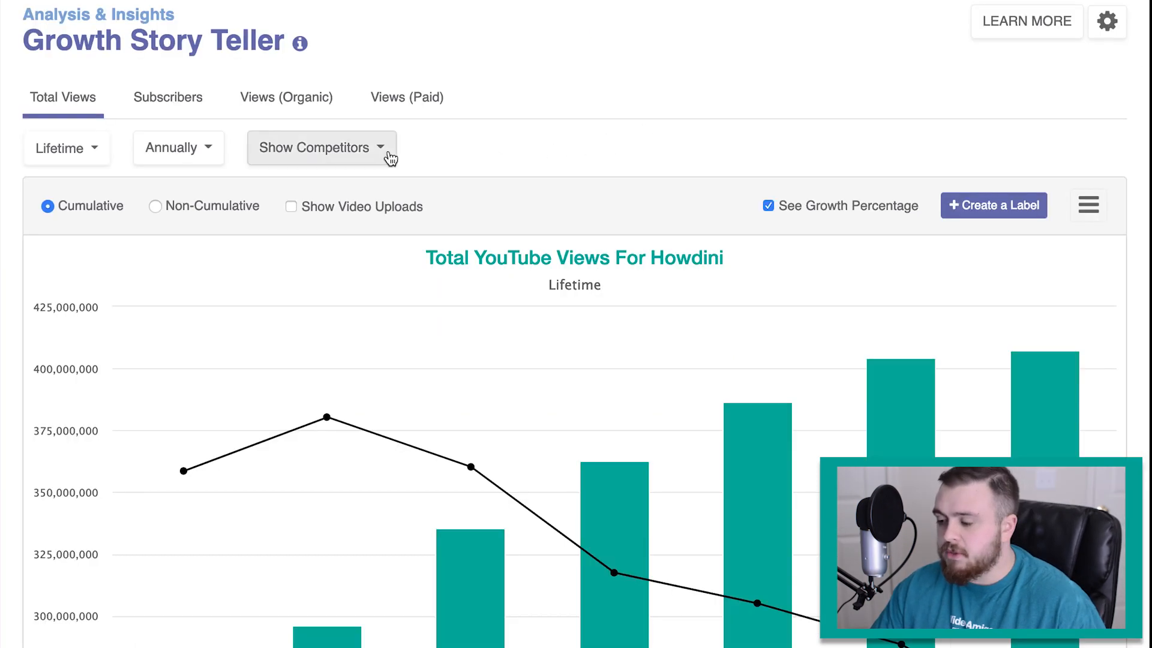
# Overlay the competitor eHow on the total views chart and inspect Howdini's 2013, 2014 and 2016 growth points
pyautogui.click(389, 158)
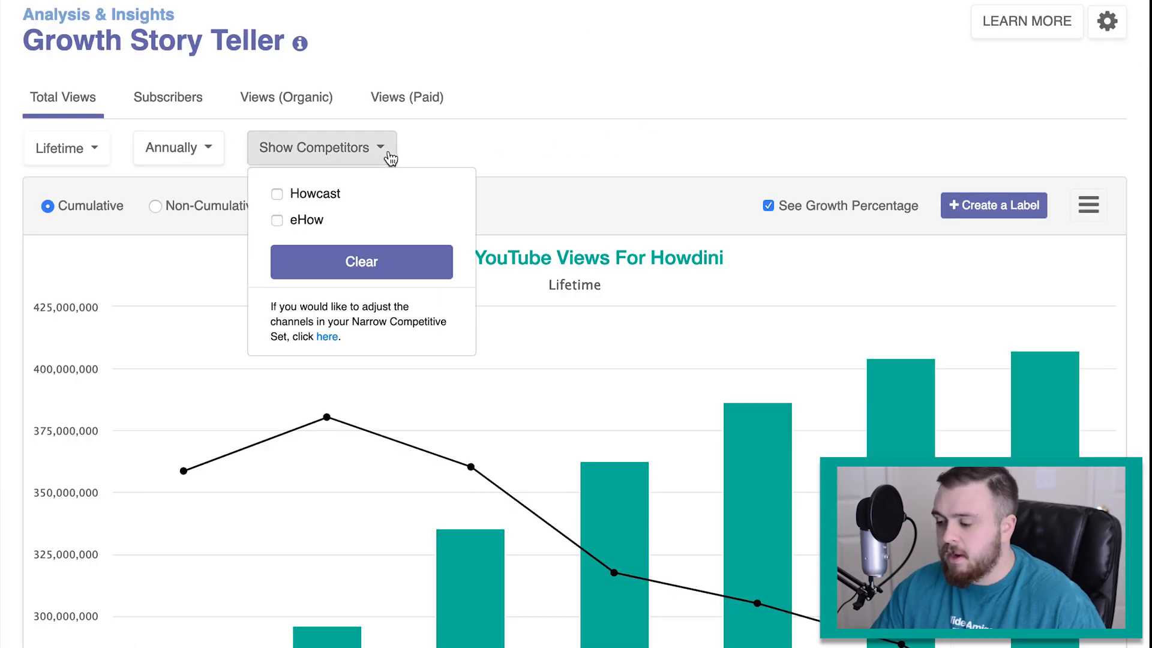
pyautogui.click(277, 222)
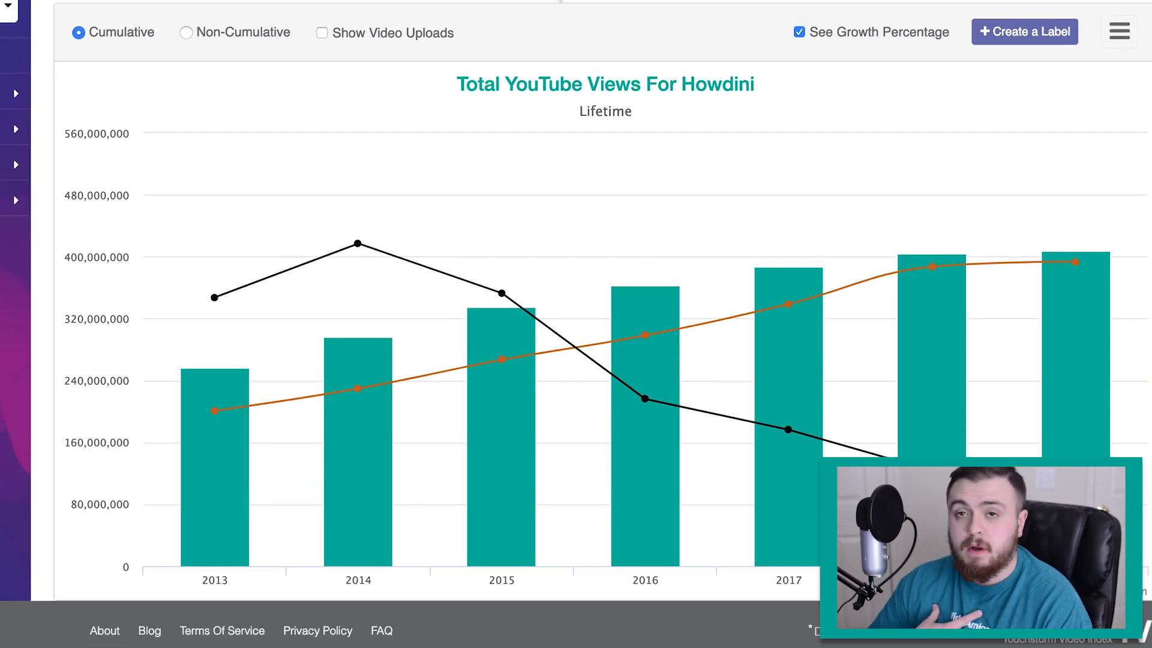
pyautogui.moveTo(223, 296)
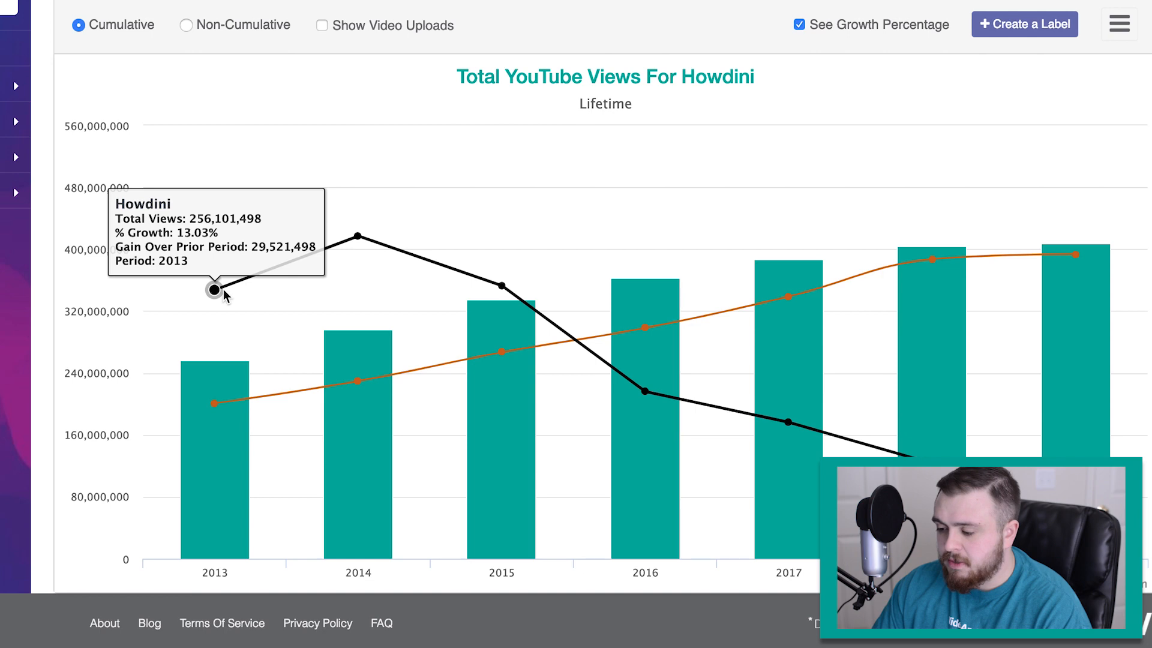
pyautogui.moveTo(344, 252)
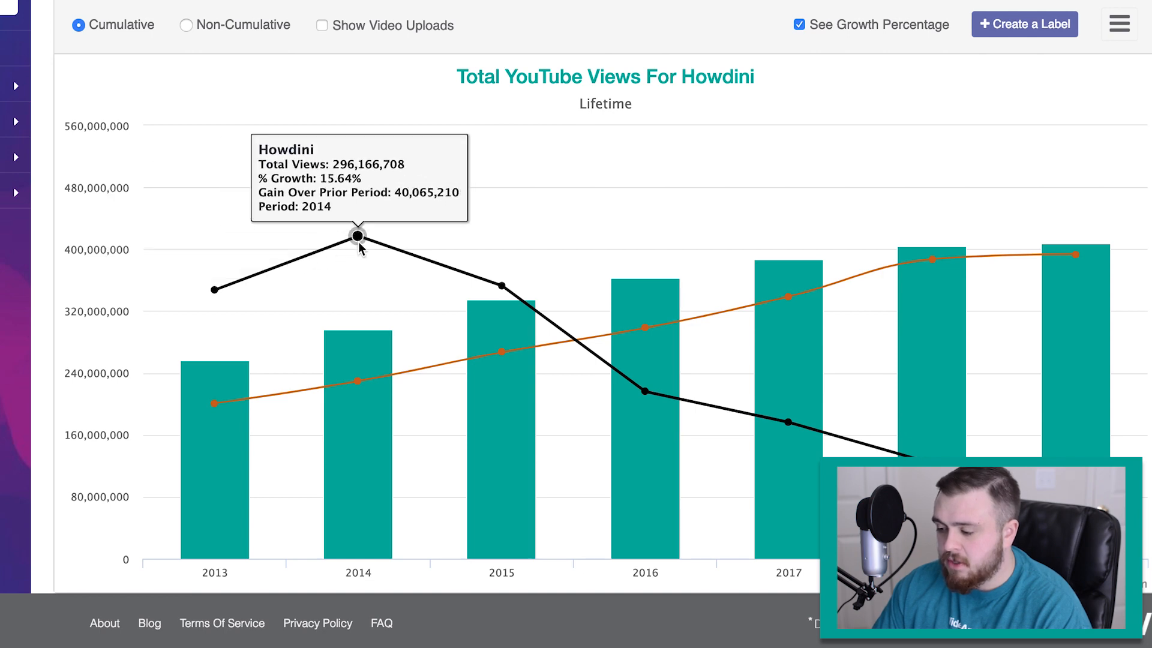
pyautogui.moveTo(671, 398)
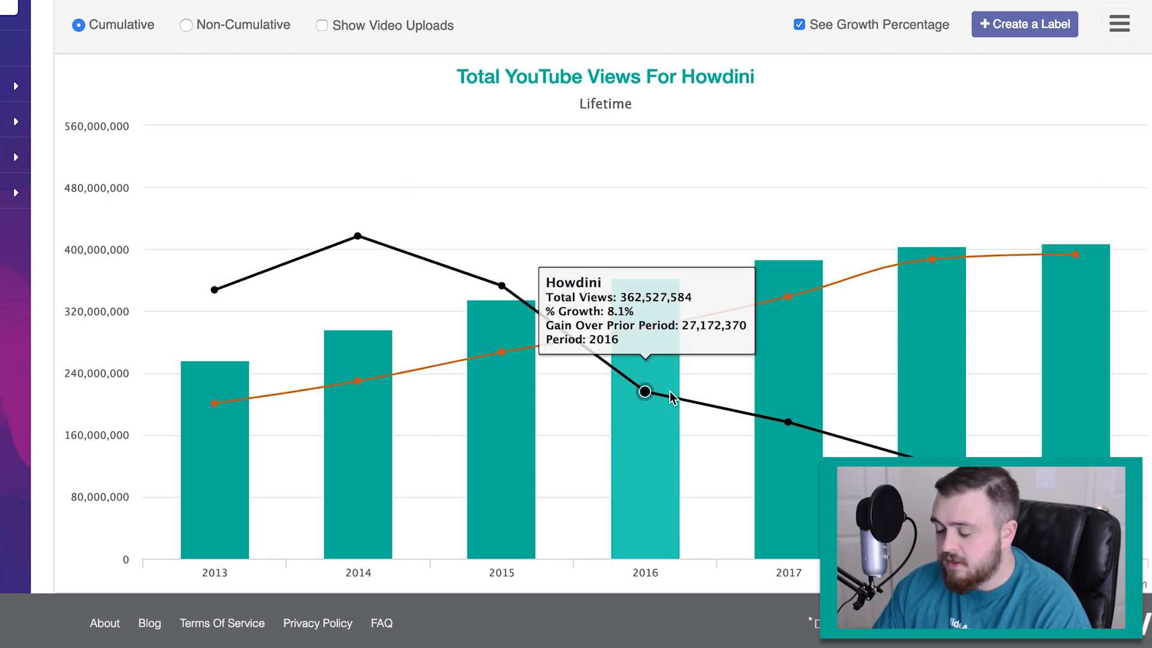
pyautogui.moveTo(357, 382)
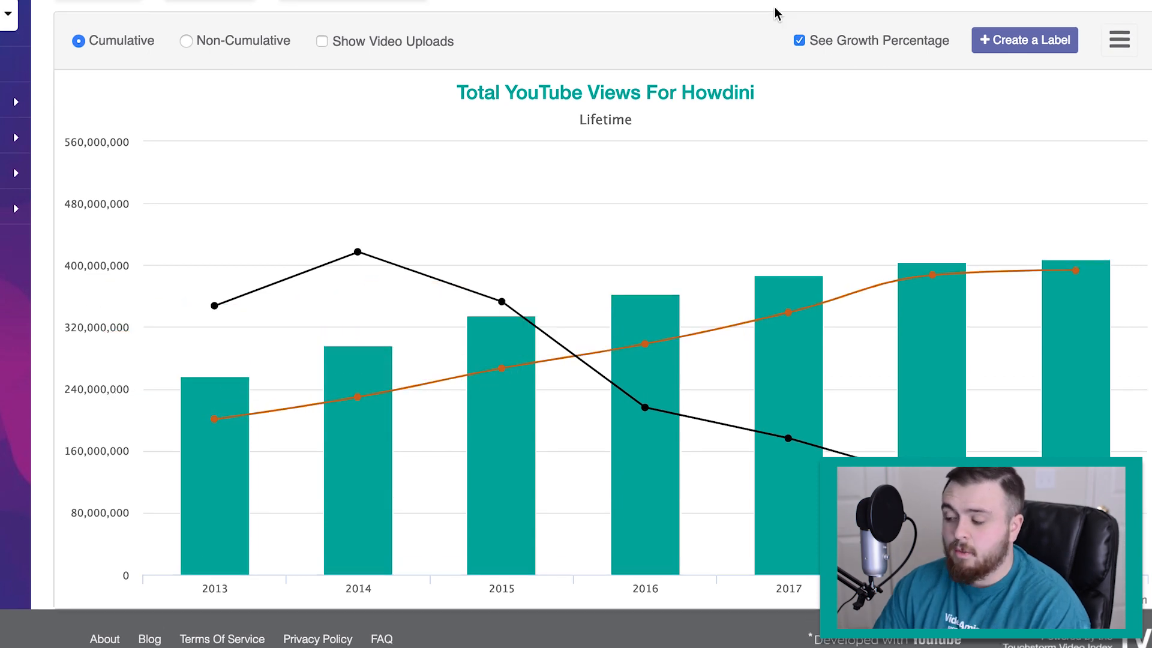
# View the chart without the growth percentage line, restore the line, and inspect Howdini's 2013 and 2014 cumulative views
pyautogui.click(800, 42)
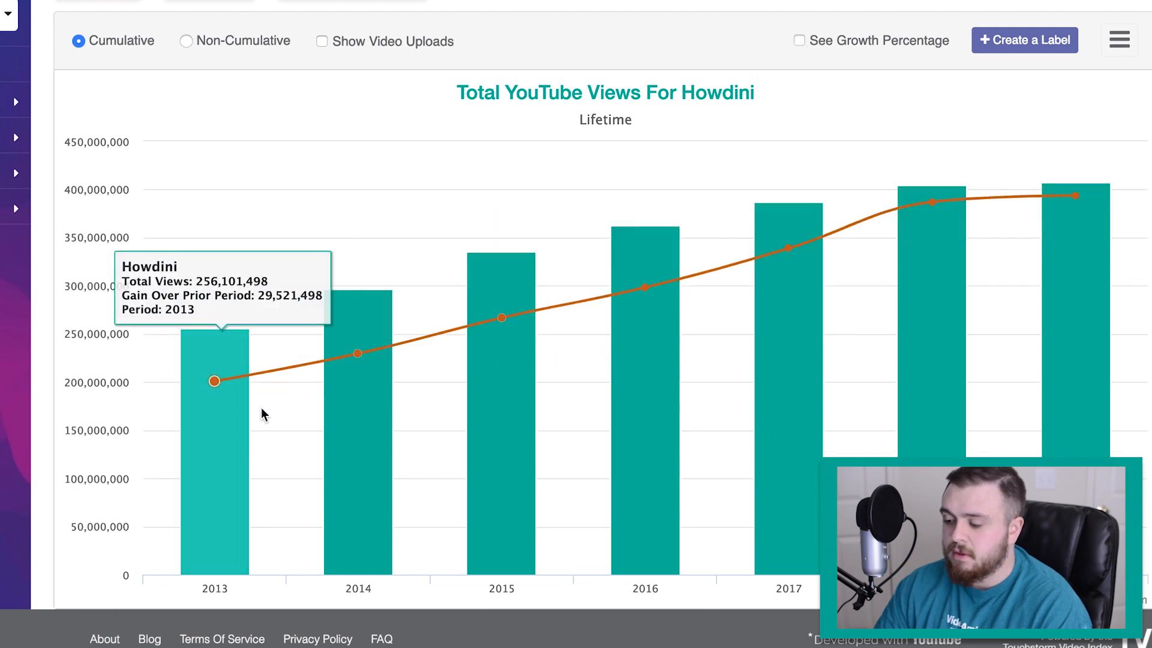
pyautogui.click(800, 41)
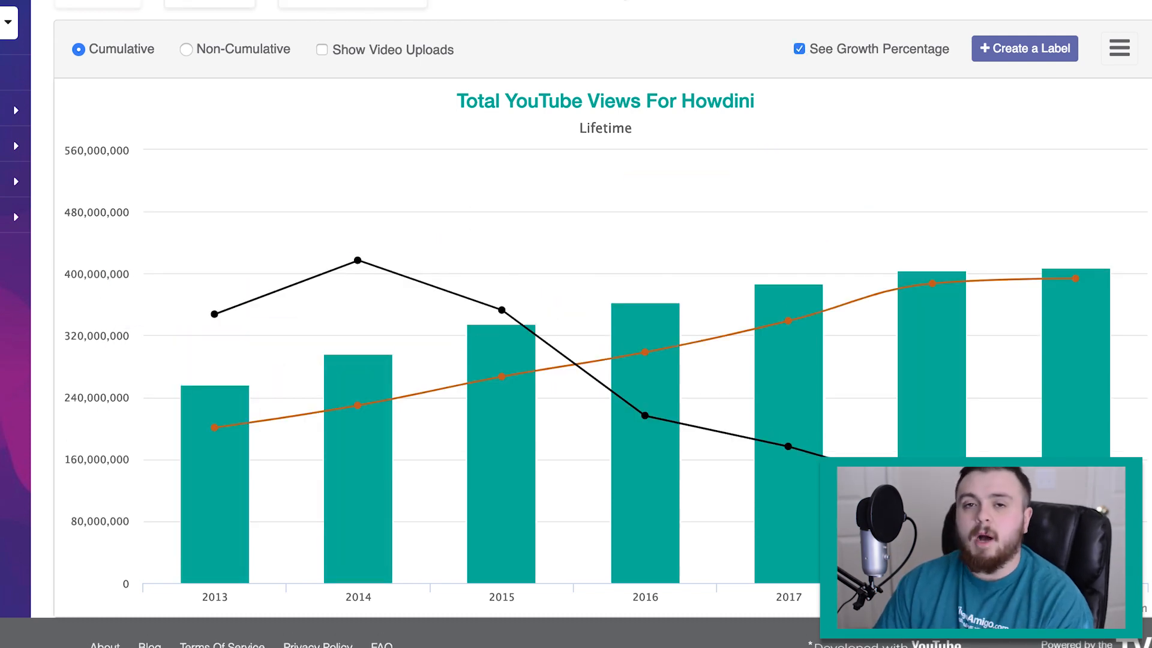
pyautogui.moveTo(193, 226)
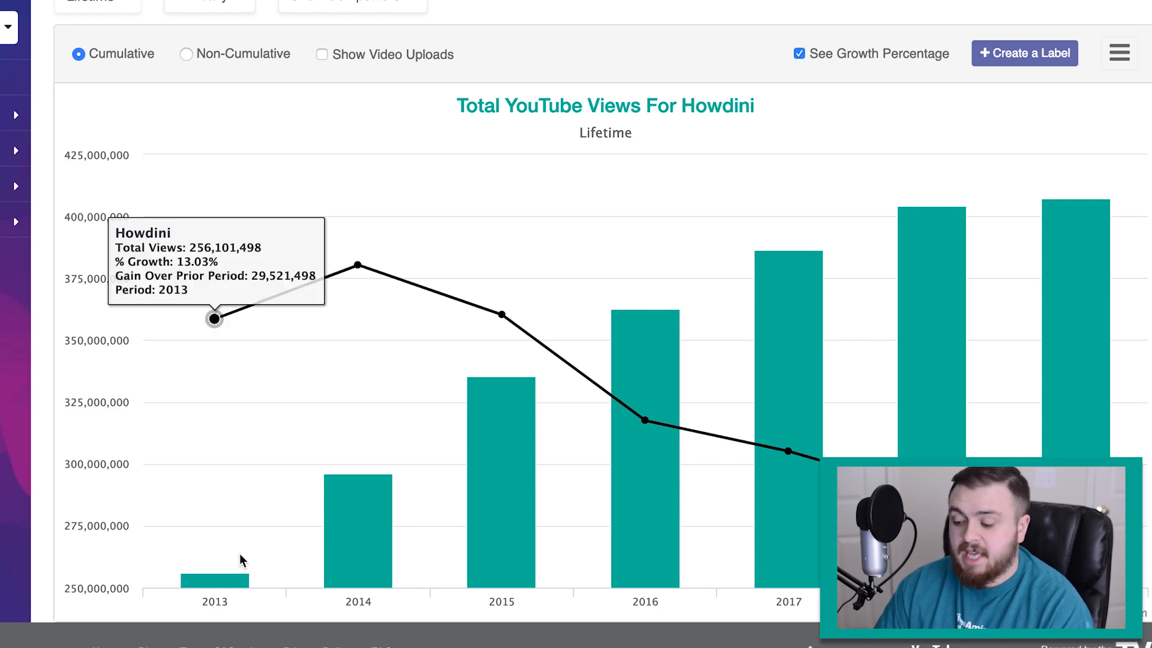
pyautogui.moveTo(221, 580)
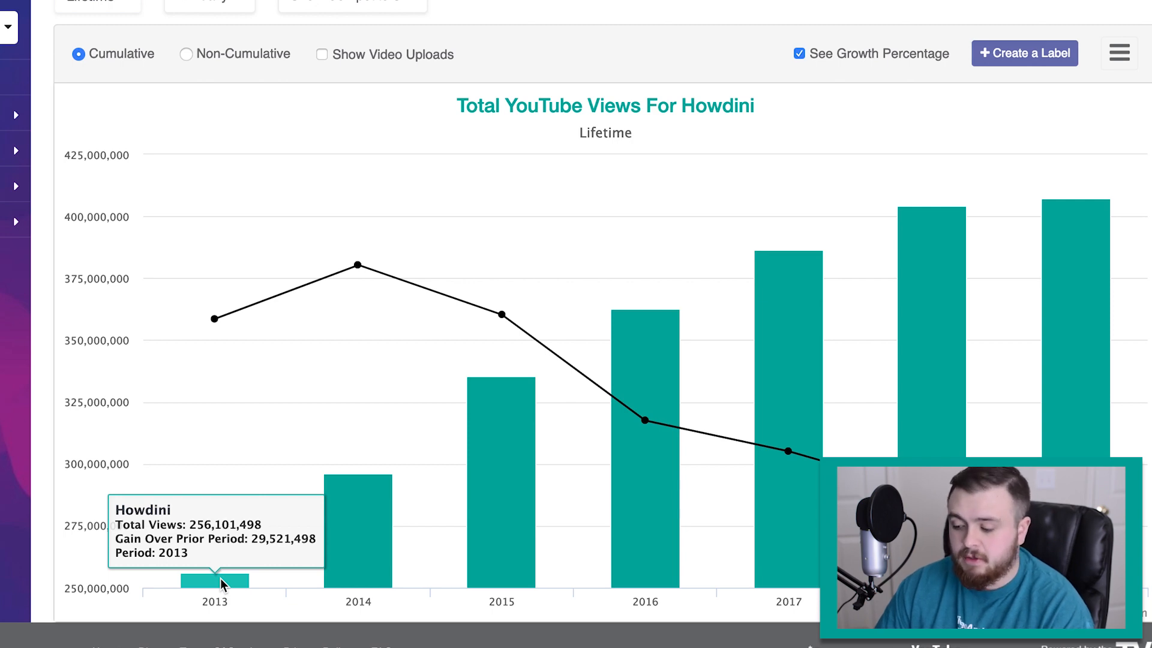
pyautogui.moveTo(351, 523)
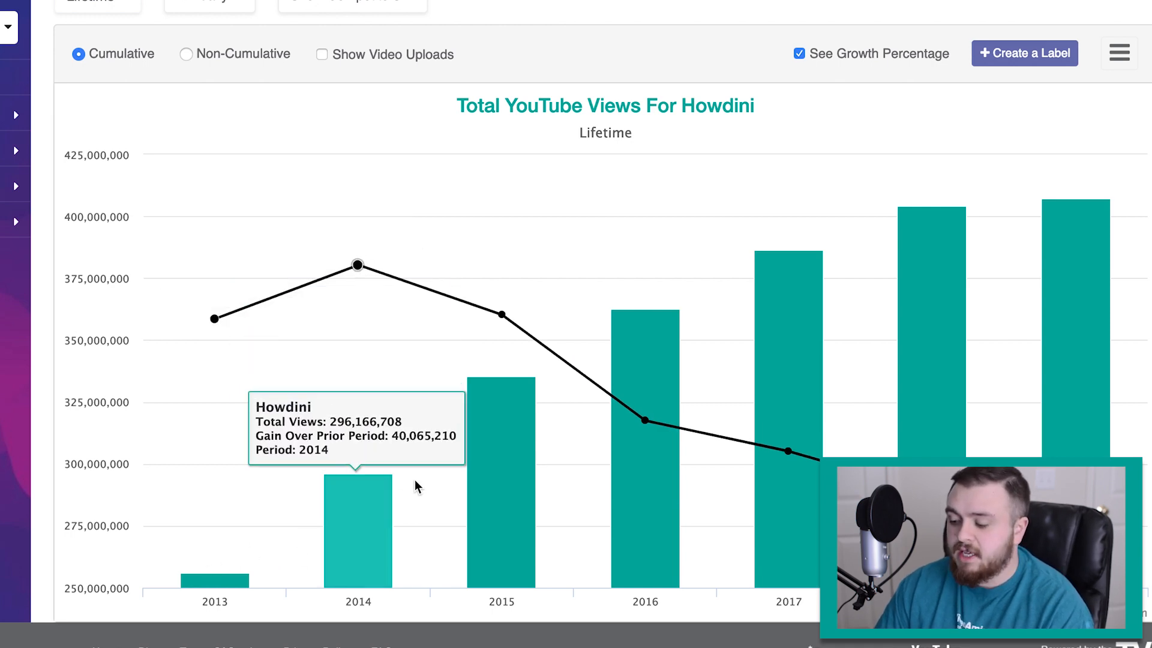
pyautogui.moveTo(712, 332)
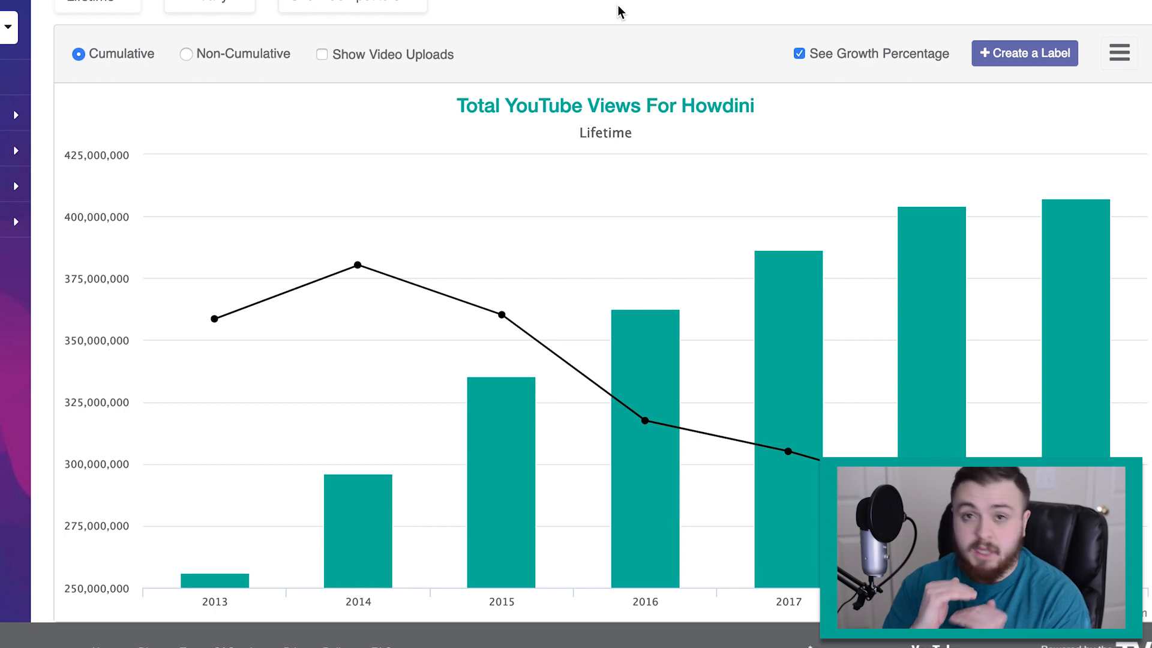
# Switch the total views chart to non-cumulative and inspect the yearly views for 2009 through 2012
pyautogui.click(187, 55)
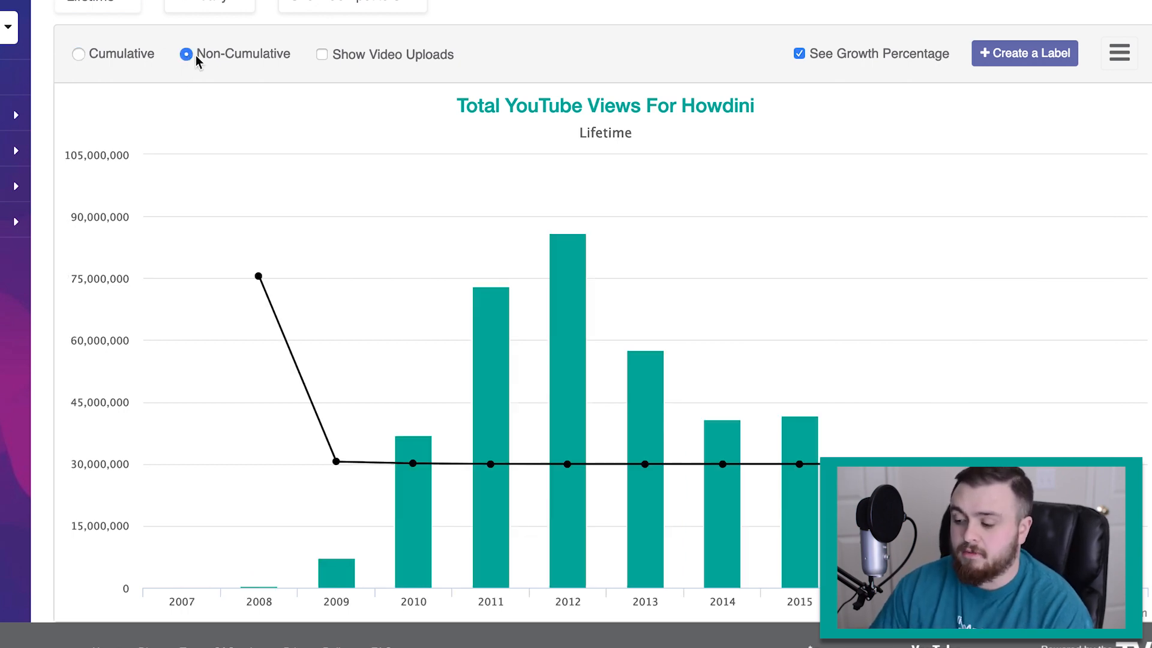
pyautogui.moveTo(341, 579)
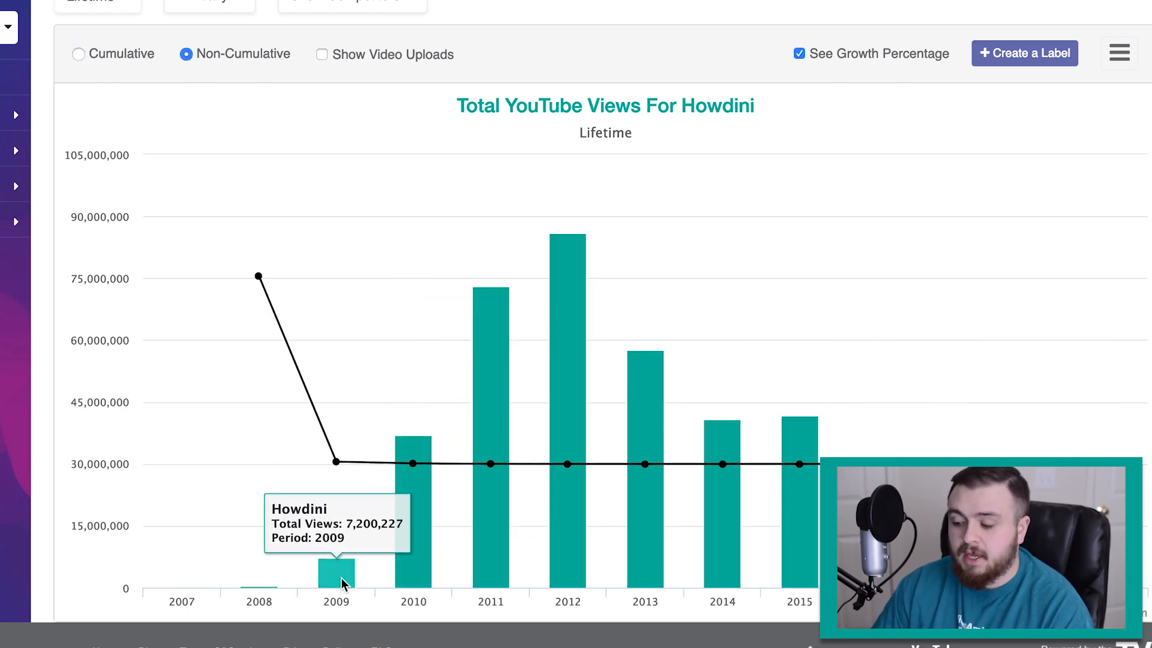
pyautogui.moveTo(390, 546)
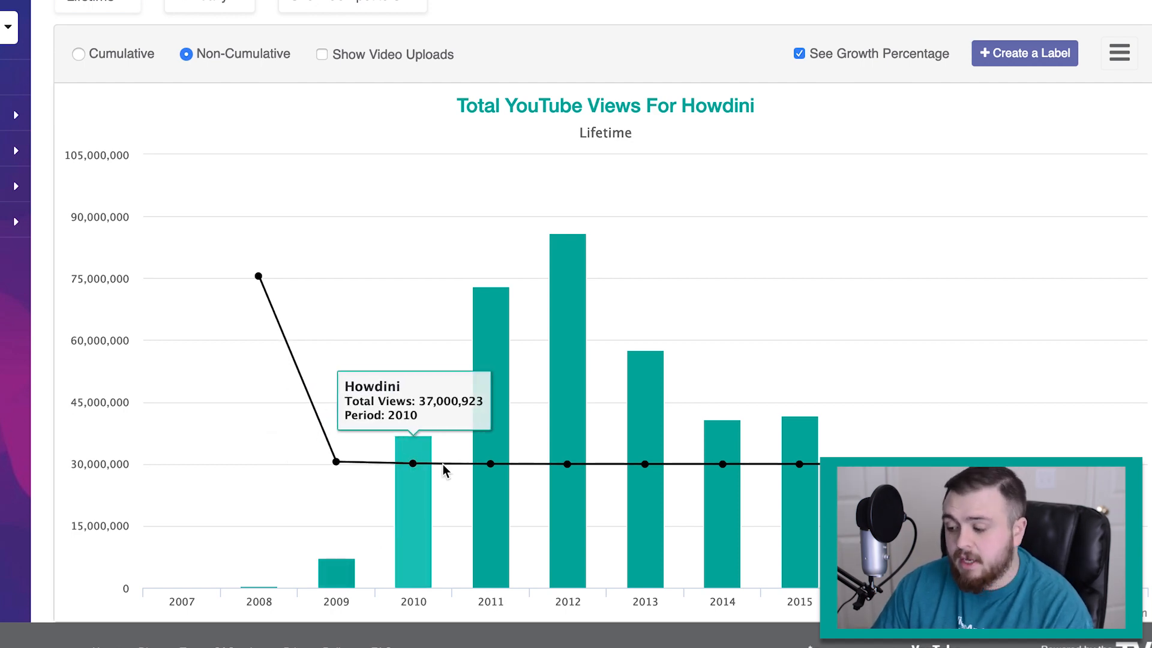
pyautogui.moveTo(497, 408)
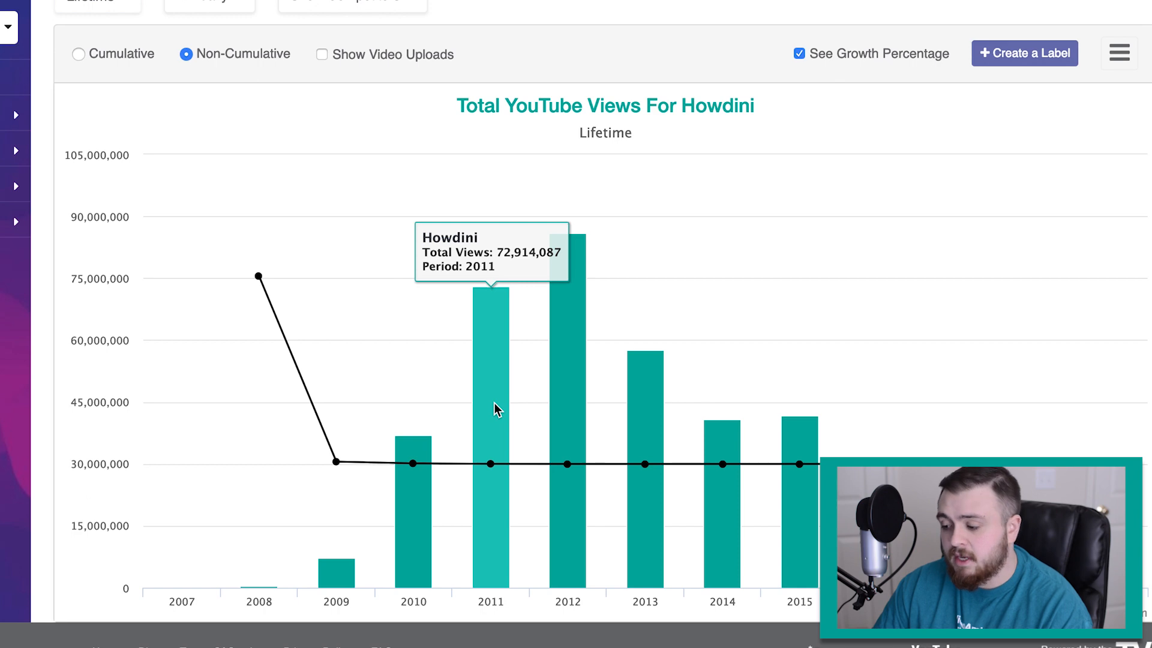
pyautogui.moveTo(574, 365)
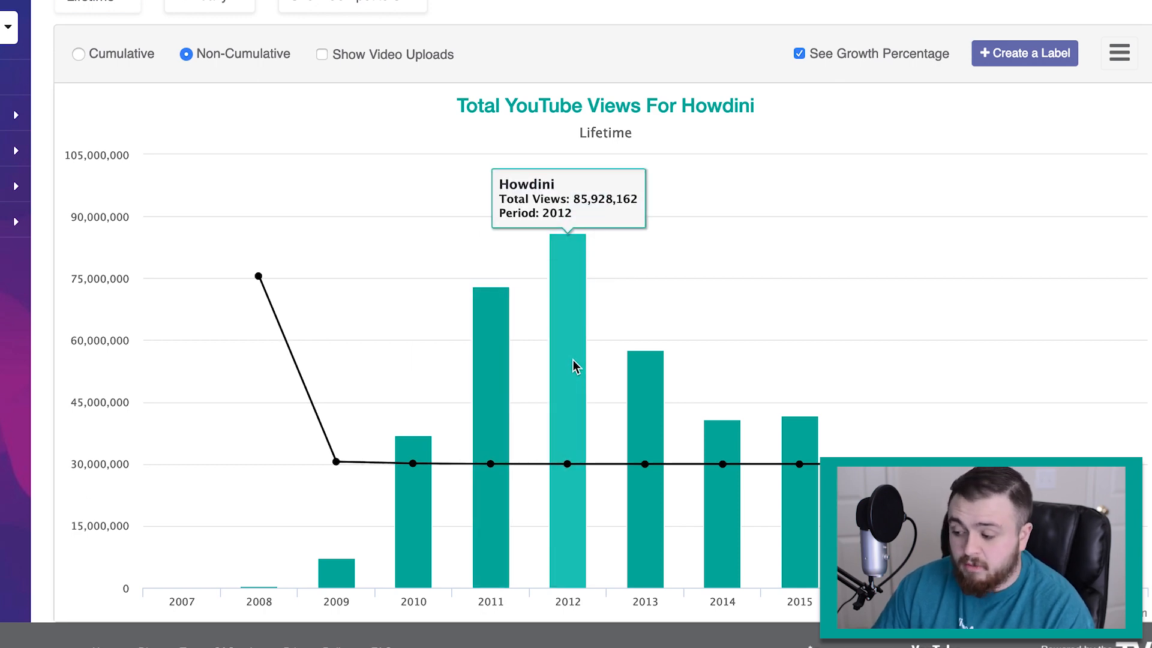
# Add video uploads to the non-cumulative views chart and inspect Howdini's yearly figures for 2012 through 2014
pyautogui.moveTo(627, 376)
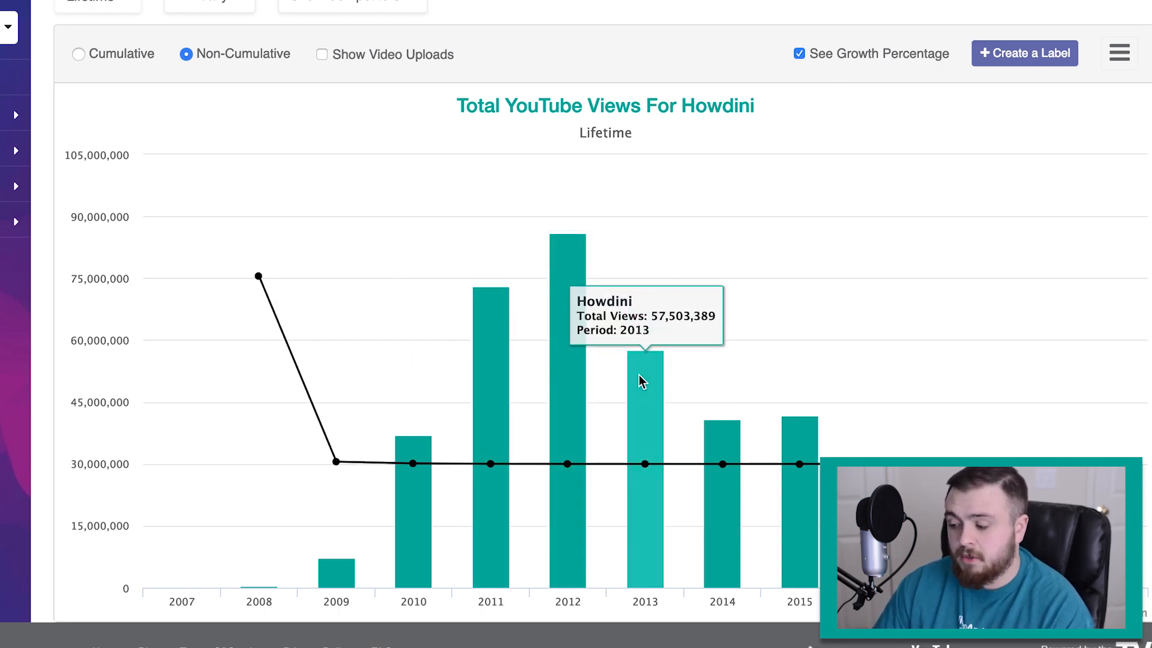
pyautogui.scroll(-1, 643, 382)
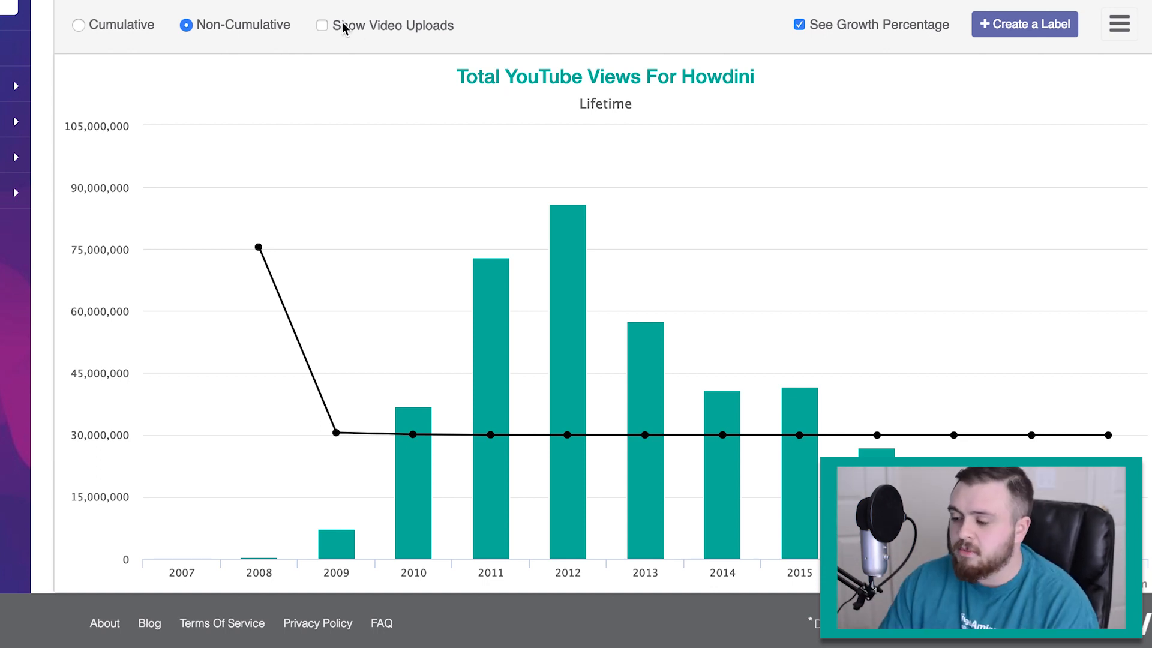
pyautogui.click(322, 26)
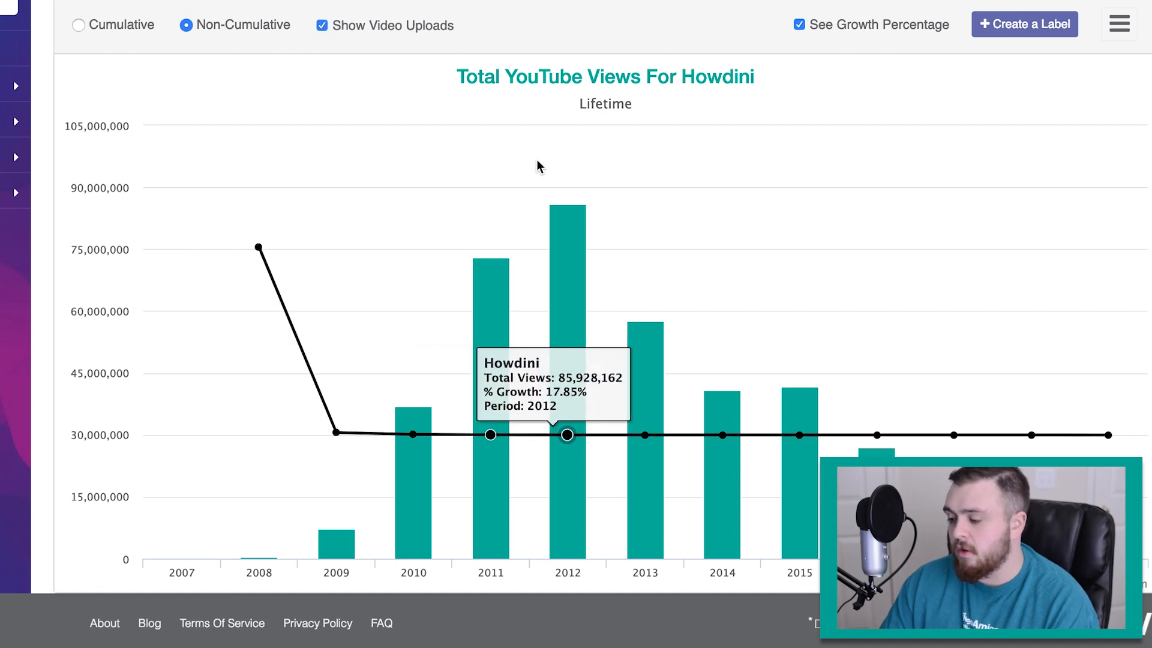
pyautogui.moveTo(564, 227)
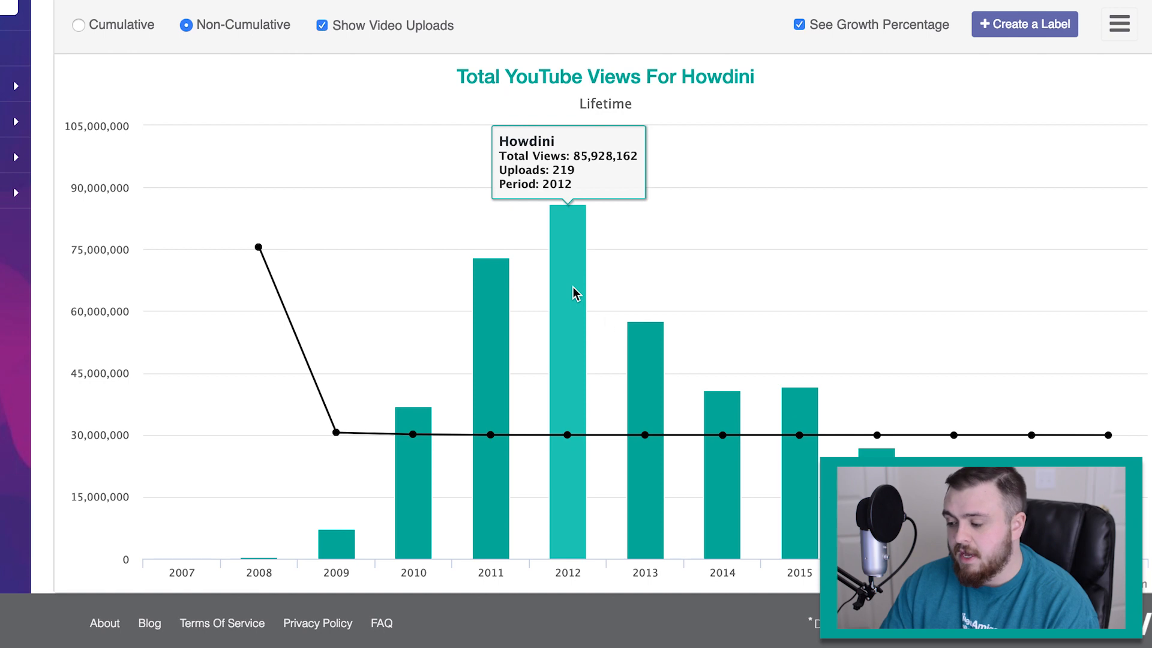
pyautogui.moveTo(660, 357)
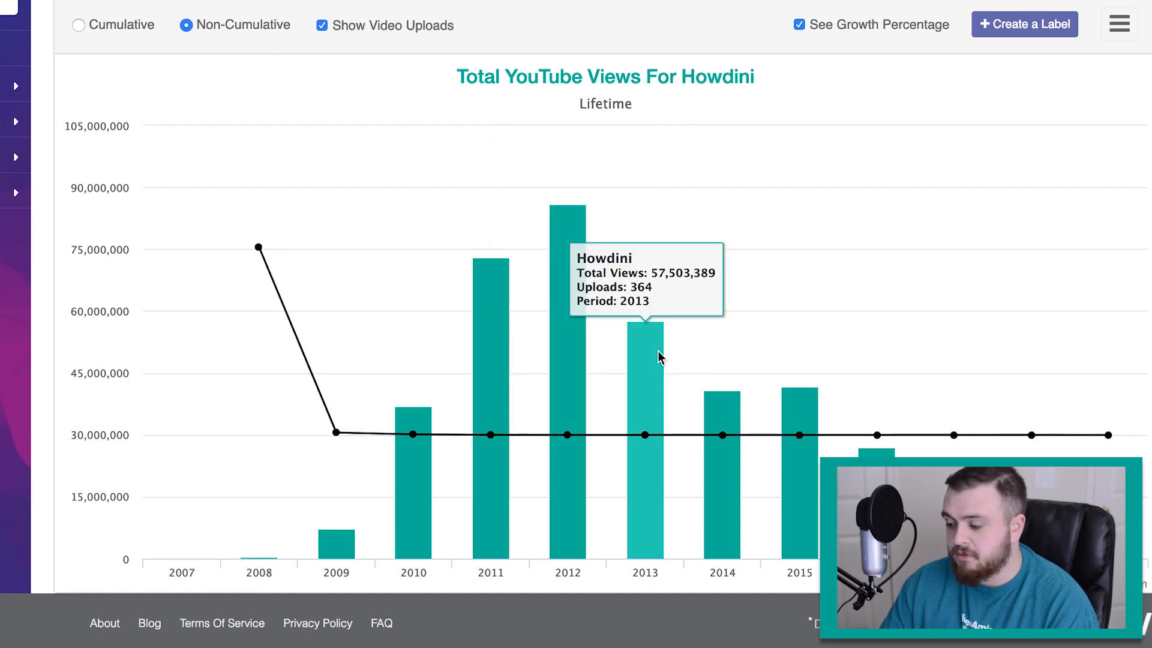
pyautogui.moveTo(718, 399)
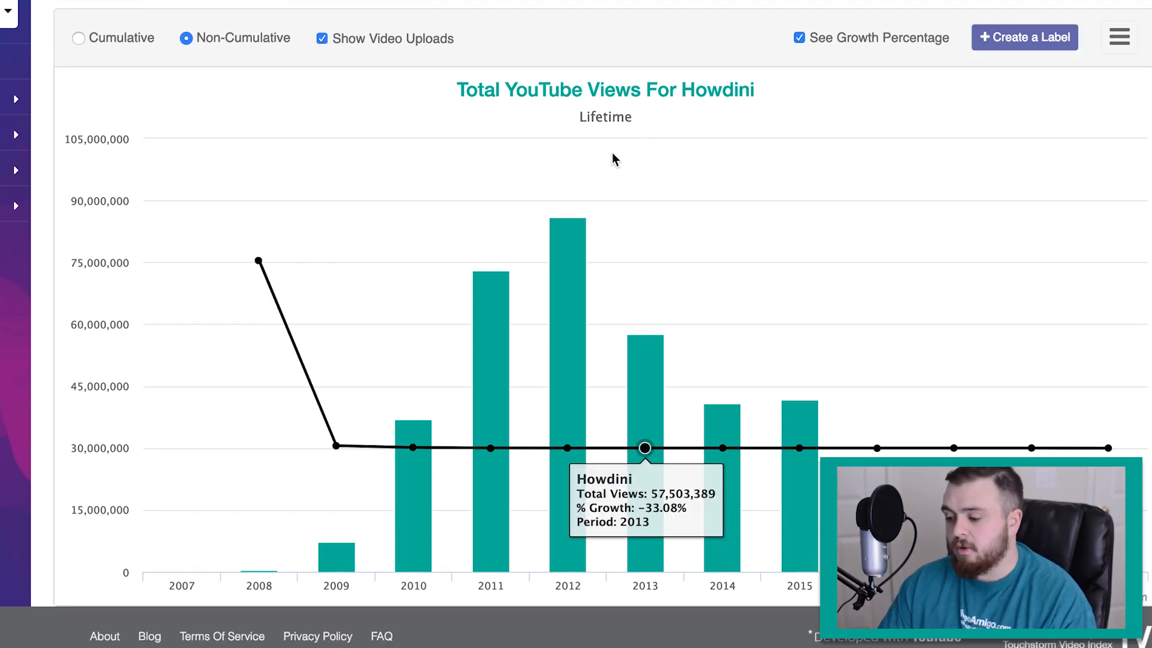
pyautogui.moveTo(575, 234)
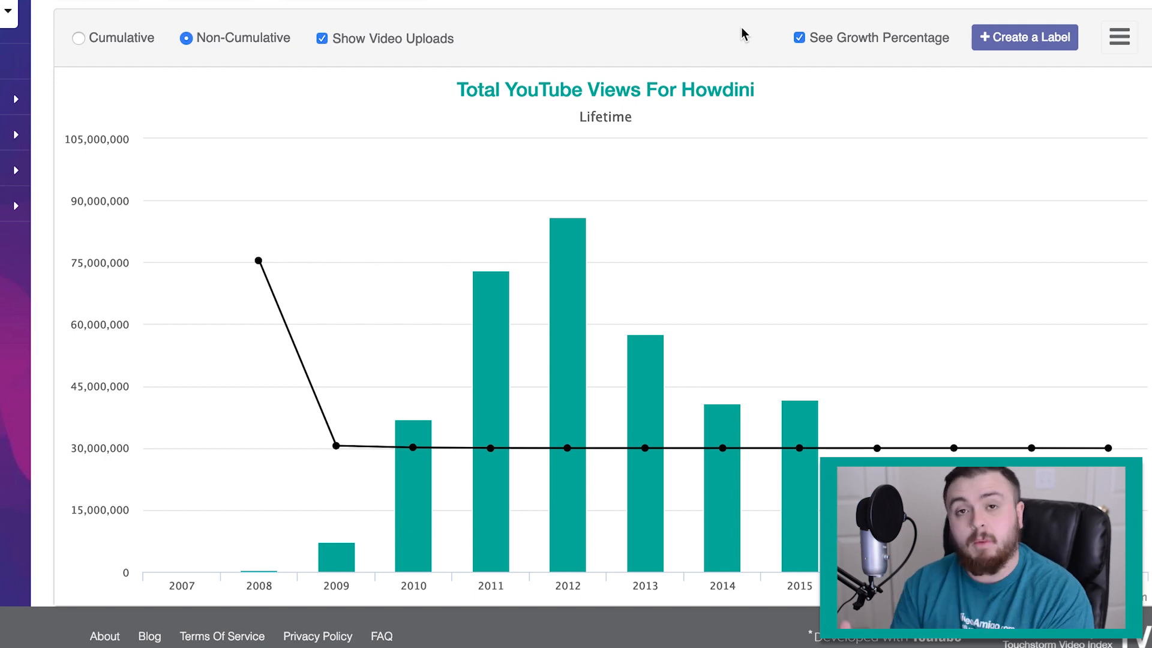
# Add a custom label dated 2014 with the description "How To Series: Cars" to the total views chart and save it
pyautogui.click(1012, 42)
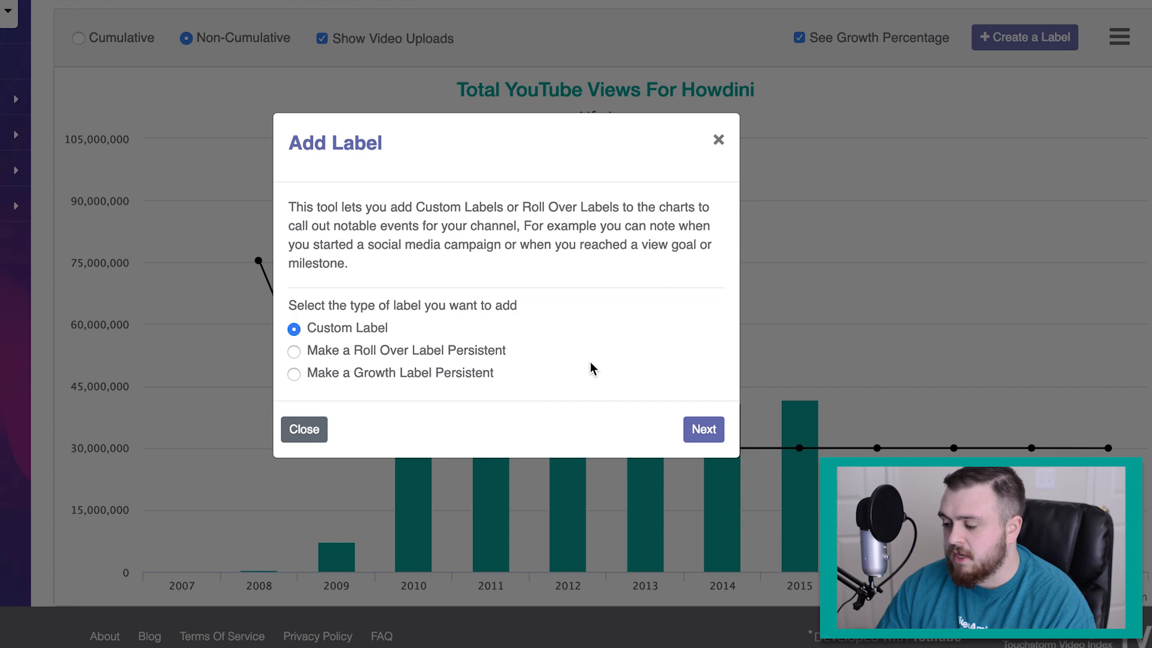
pyautogui.click(702, 428)
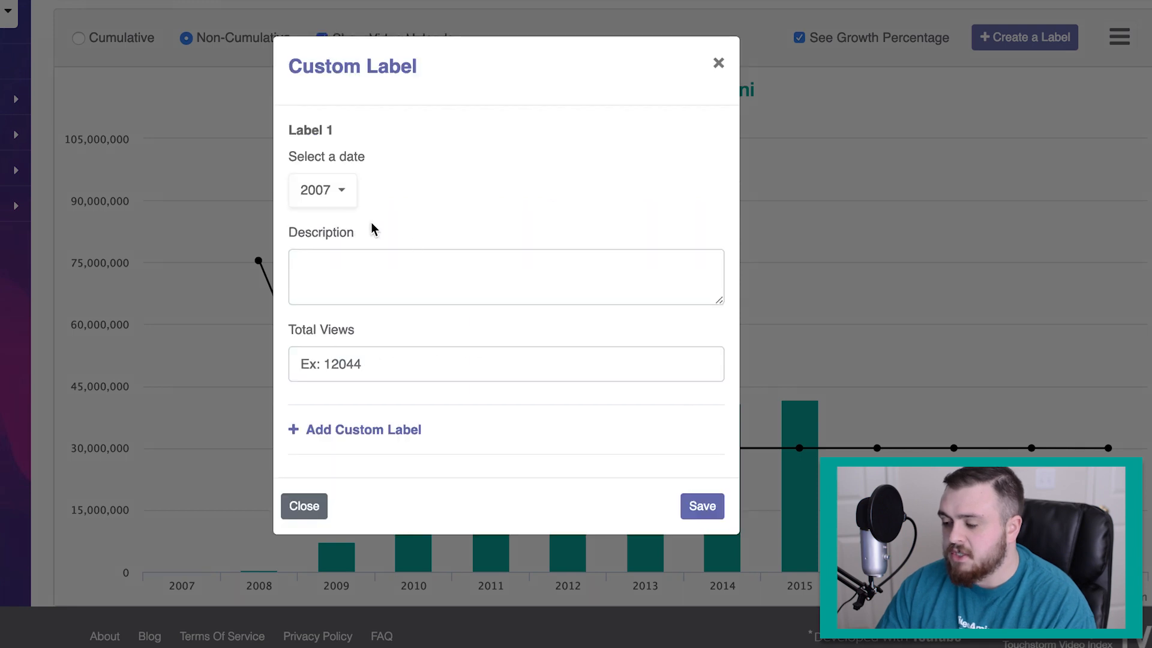
pyautogui.click(343, 198)
pyautogui.scroll(-1, 354, 306)
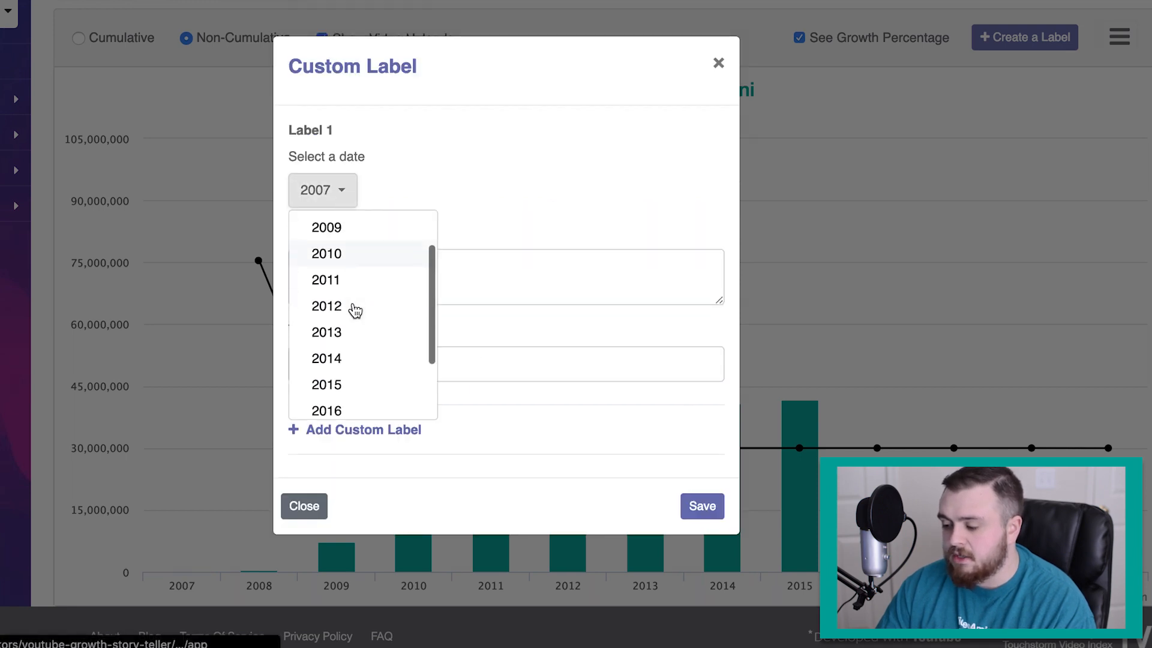
pyautogui.click(345, 355)
pyautogui.click(362, 274)
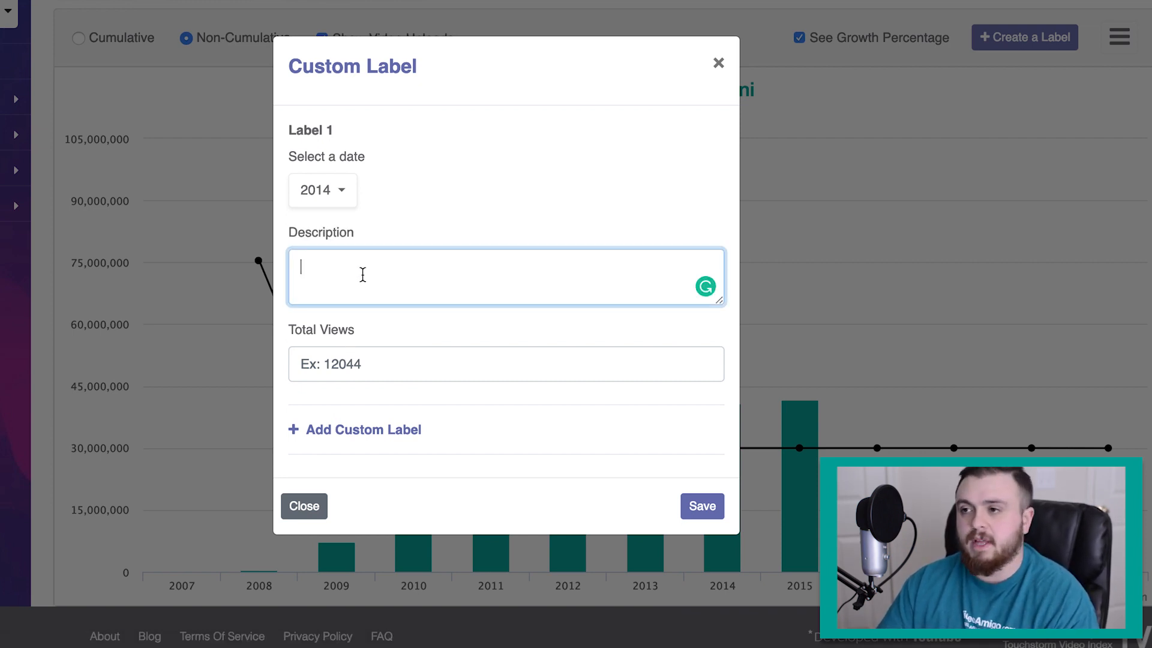
pyautogui.write('How To Series: Car')
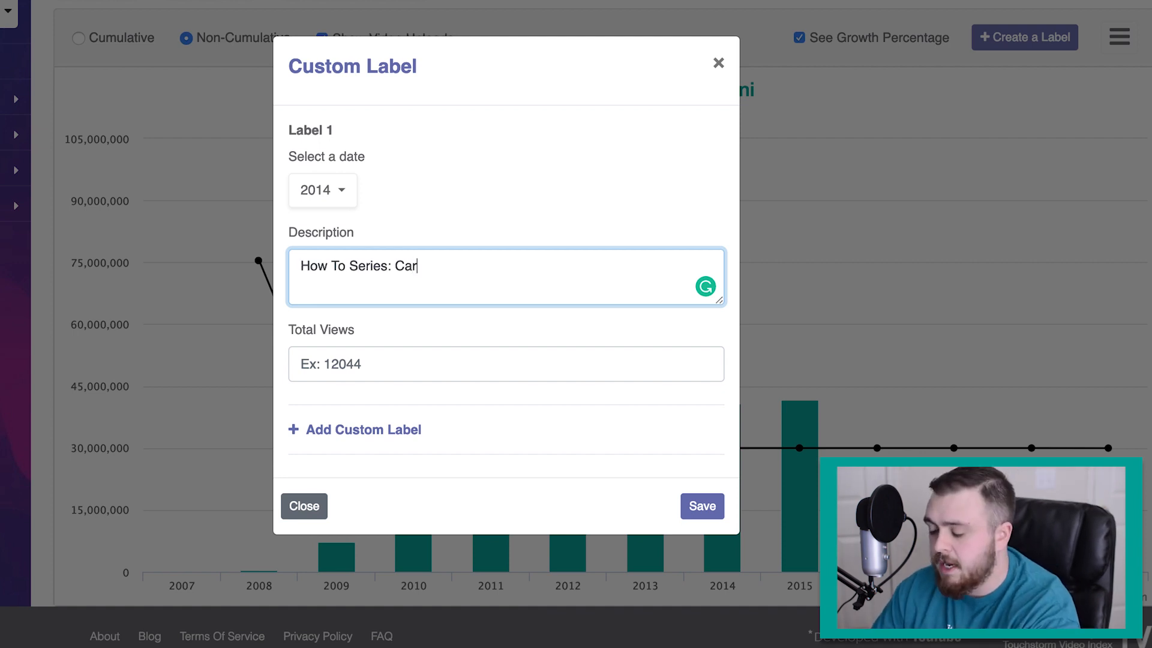
pyautogui.write('s')
pyautogui.click(698, 506)
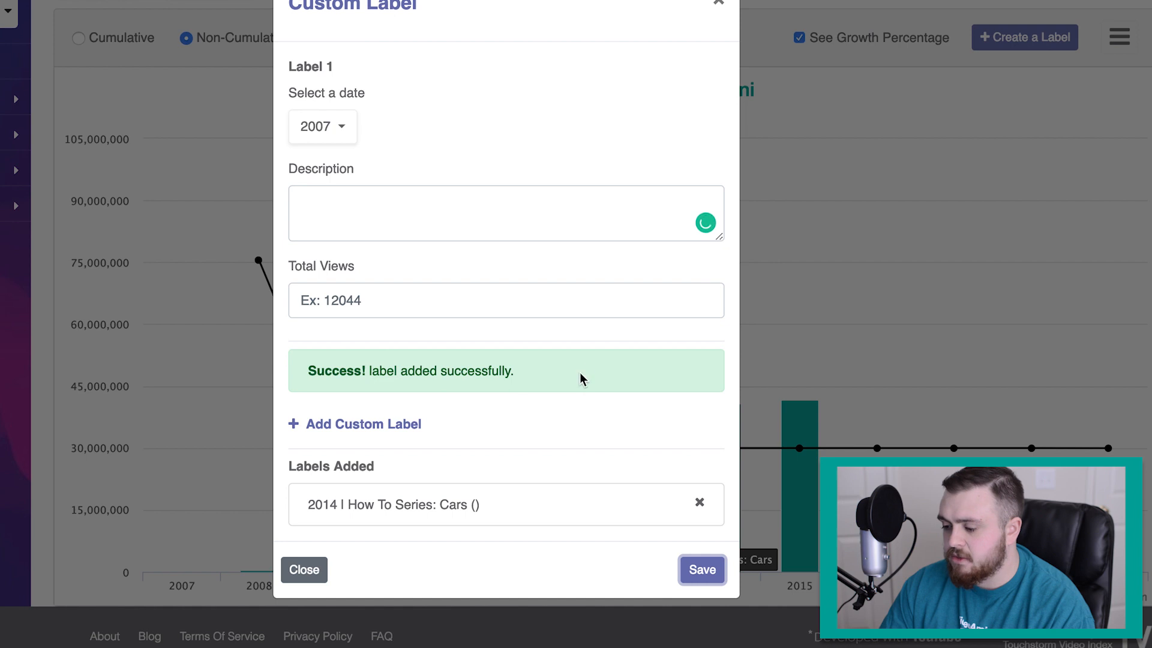
pyautogui.click(693, 562)
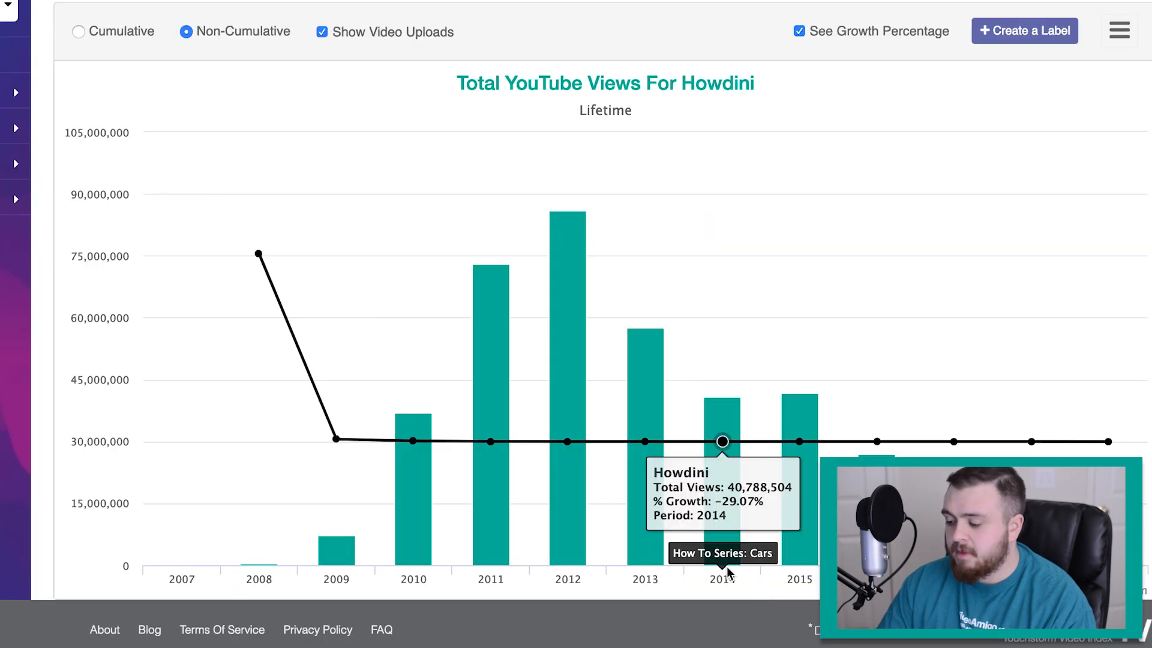